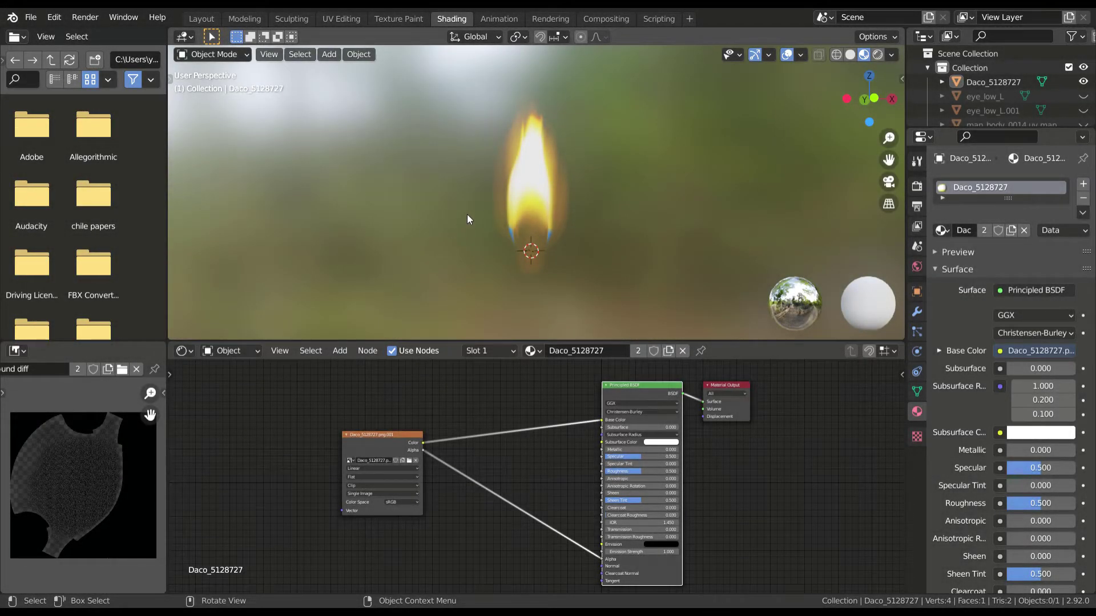
Step: Preview the flame image texture's colour and alpha outputs on the plane, and return to the Principled BSDF result
scroll(466, 214, "down", 1)
scroll(467, 212, "up", 2)
scroll(466, 212, "down", 3)
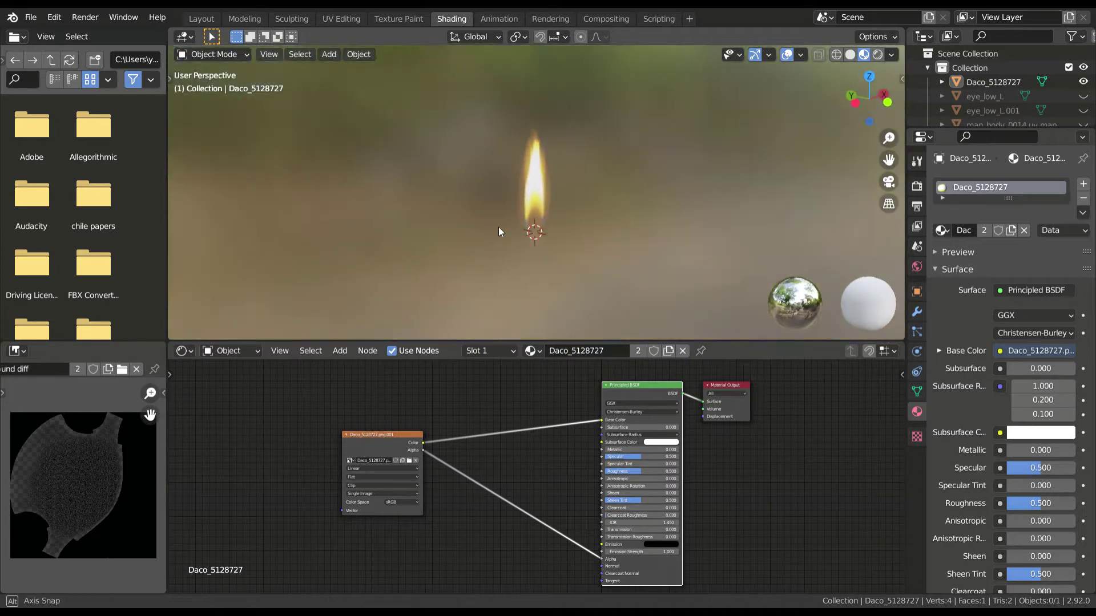
scroll(532, 211, "up", 2)
left_click(532, 209)
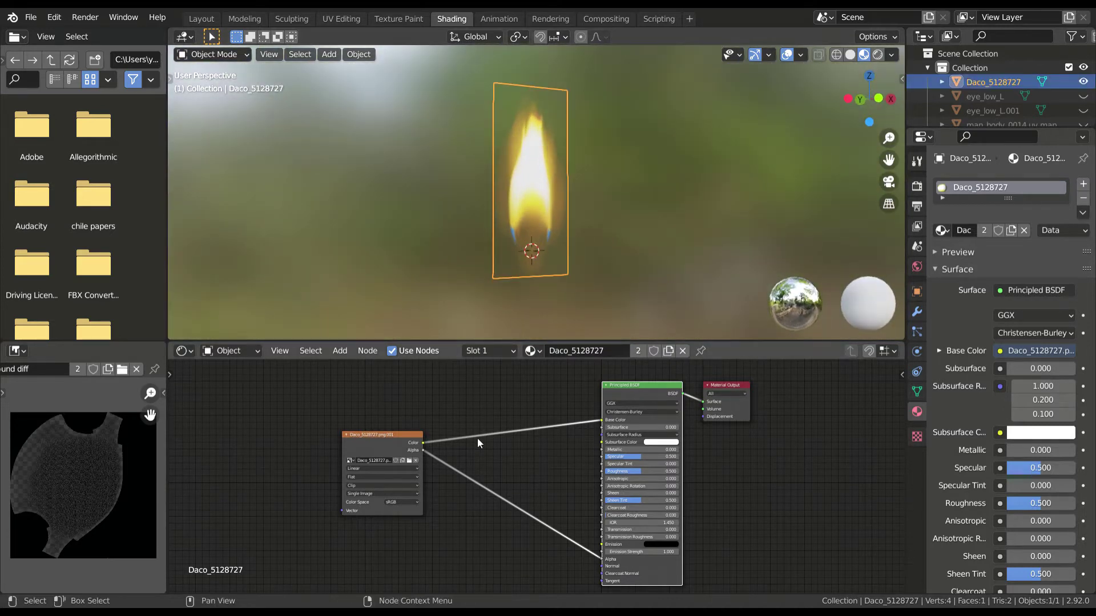
scroll(468, 428, "up", 1)
left_click(404, 432, "ctrl+shift")
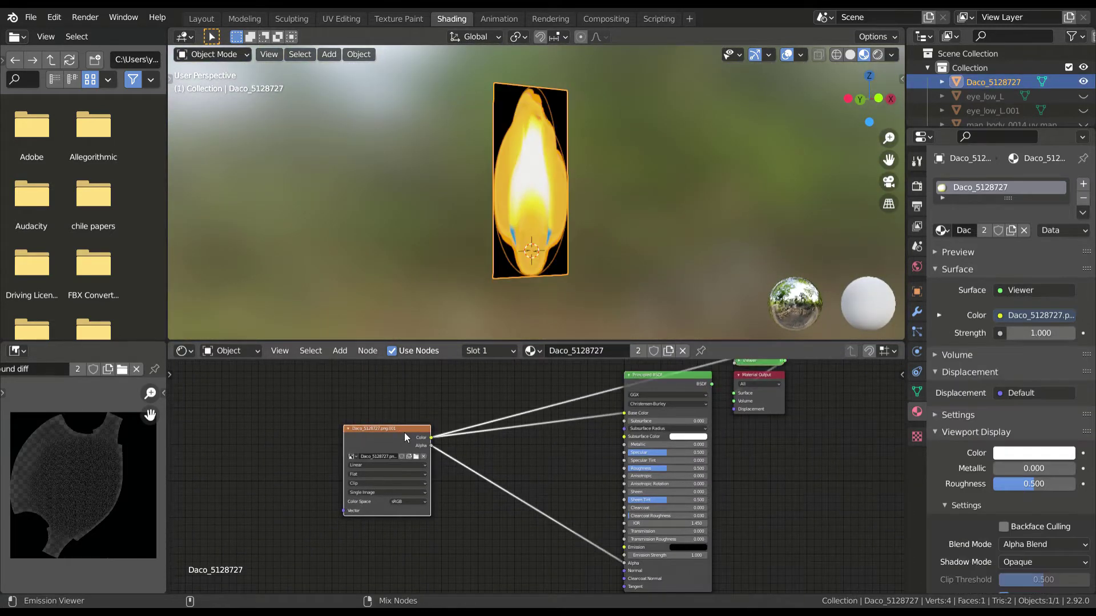
left_click(404, 432, "ctrl+shift")
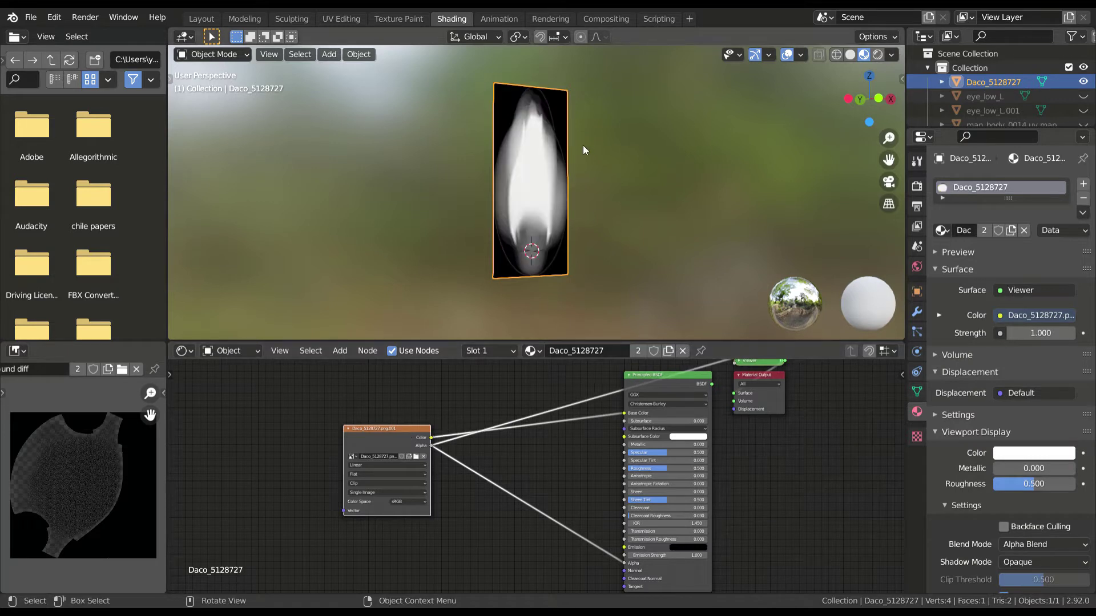
scroll(544, 162, "up", 2)
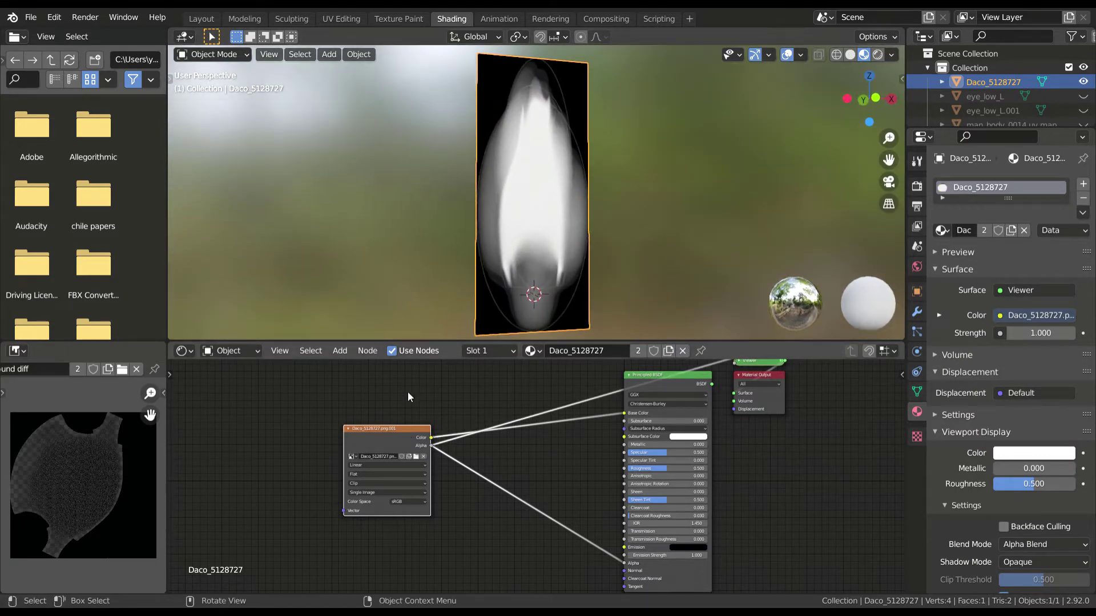
left_click(659, 379, "ctrl+shift")
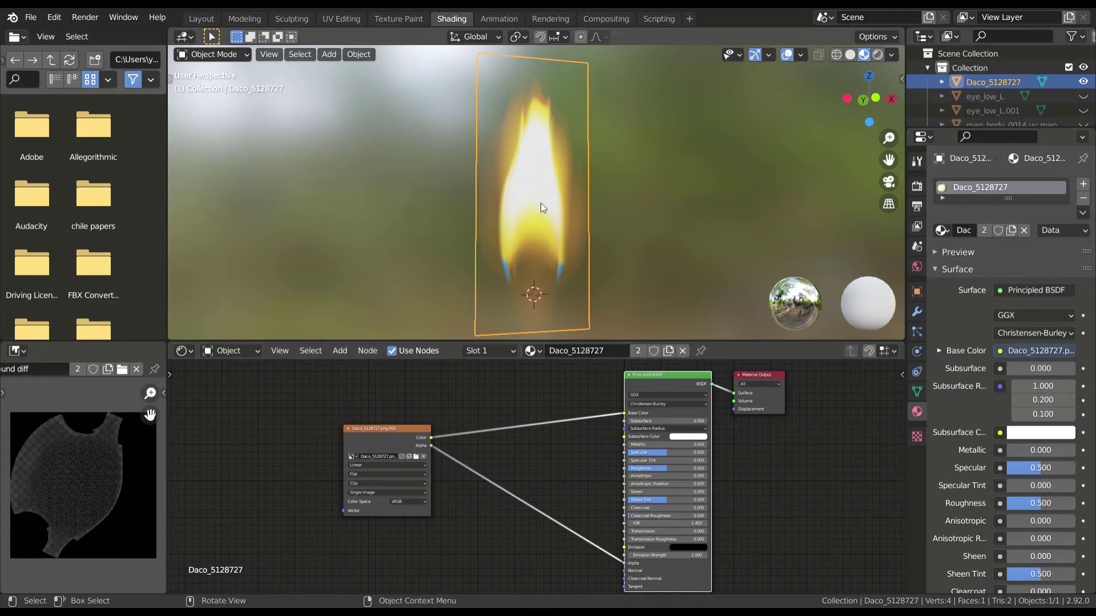
scroll(539, 203, "down", 1)
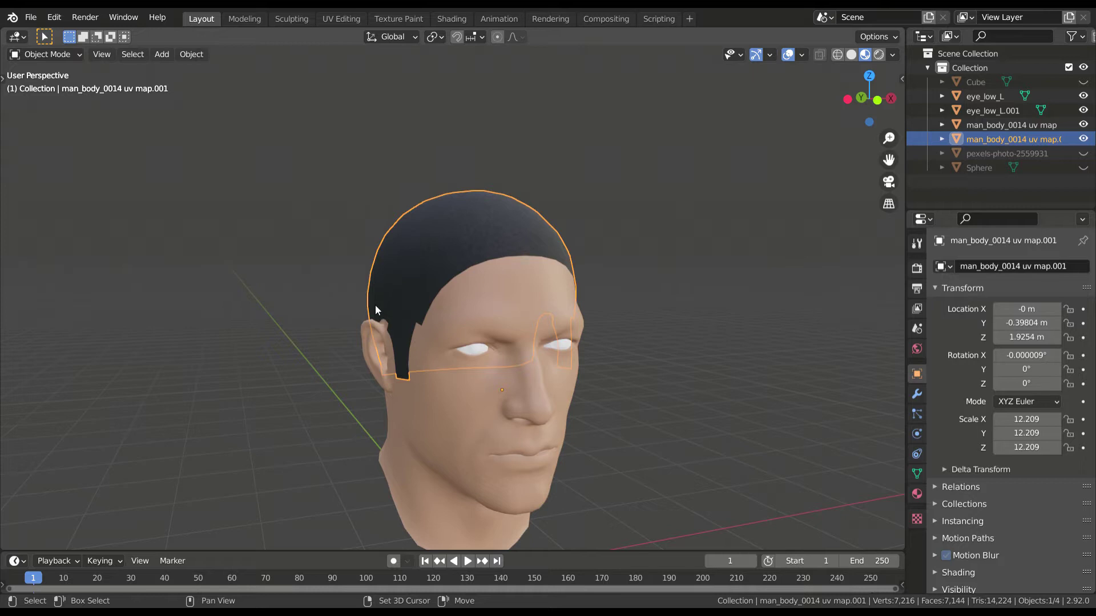
Step: Save the head file and display the hair cap's material nodes in the Shading workspace
middle_click_drag(375, 310, 479, 303)
key("g")
left_click(435, 269)
key("ctrl+s")
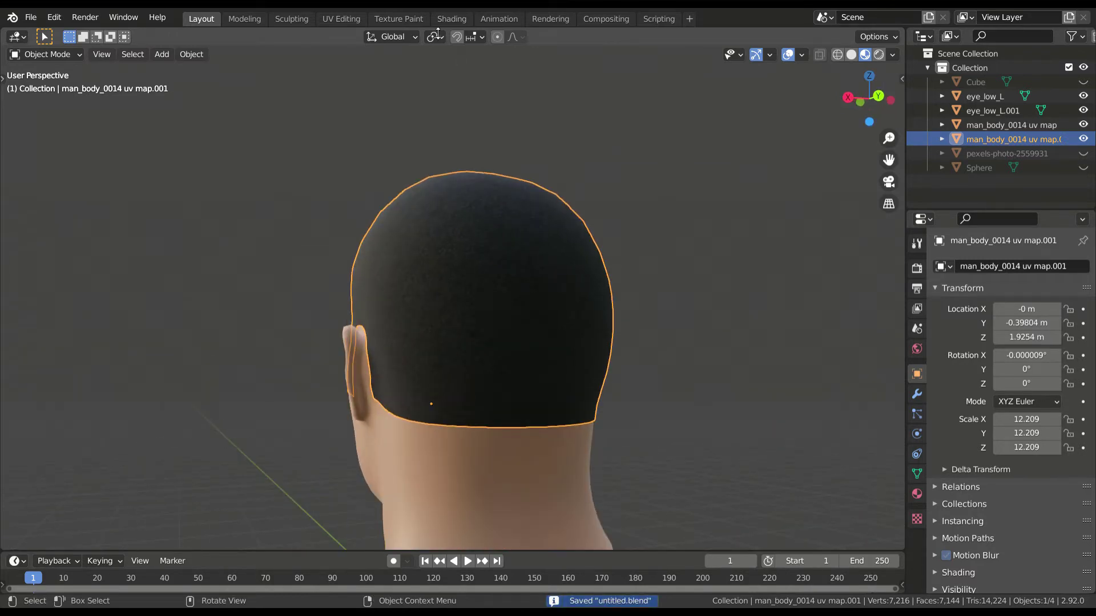
left_click(459, 20)
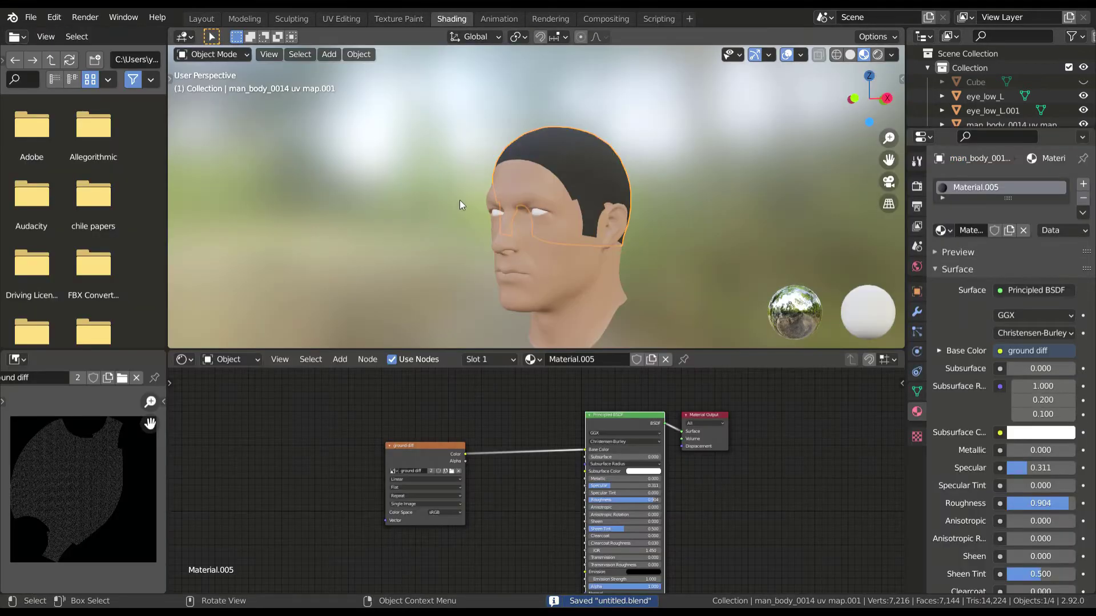
middle_click_drag(461, 204, 478, 187)
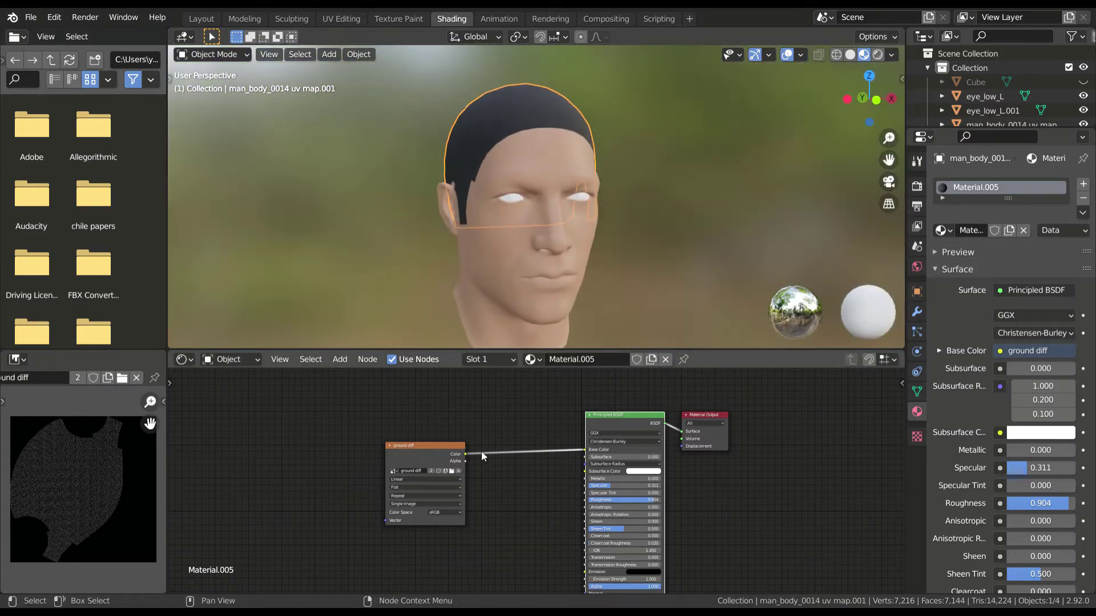
Step: Preview the ground diff texture's colour and alpha outputs on the hair cap, and return to the Principled BSDF result
scroll(390, 495, "up", 3)
middle_click_drag(393, 495, 424, 486)
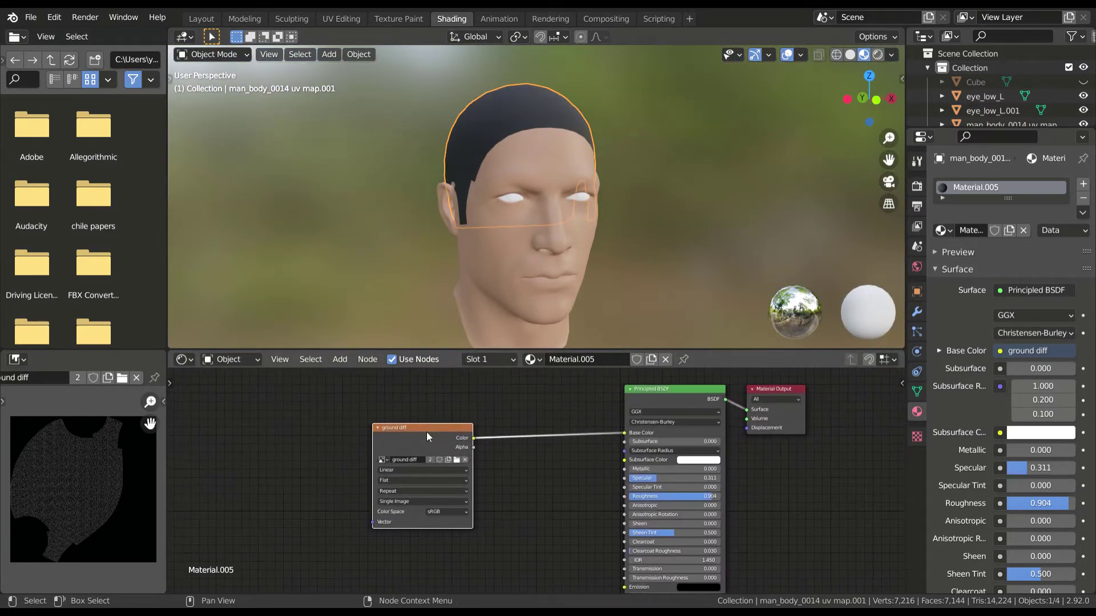
left_click(426, 431, "ctrl+shift")
middle_click_drag(433, 207, 497, 192)
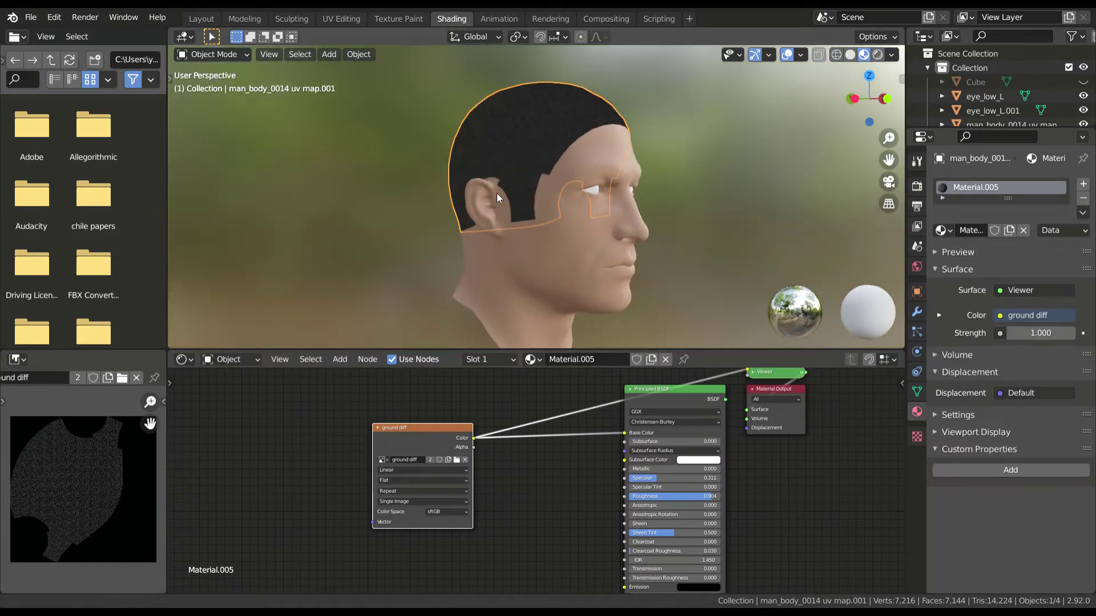
scroll(491, 233, "up", 3)
middle_click_drag(454, 222, 462, 279)
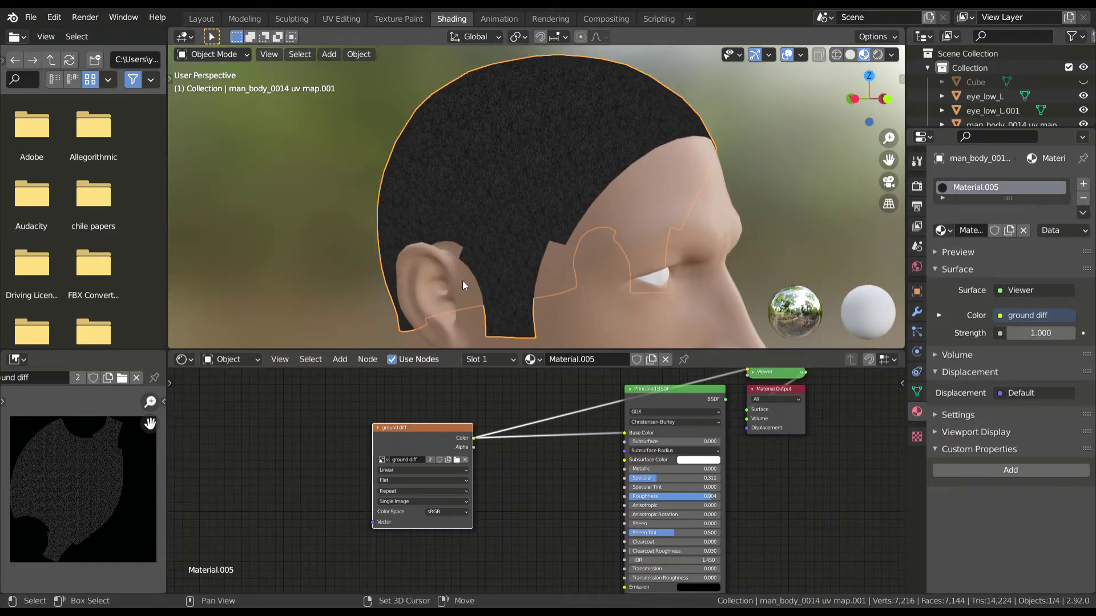
left_click(431, 434, "ctrl+shift")
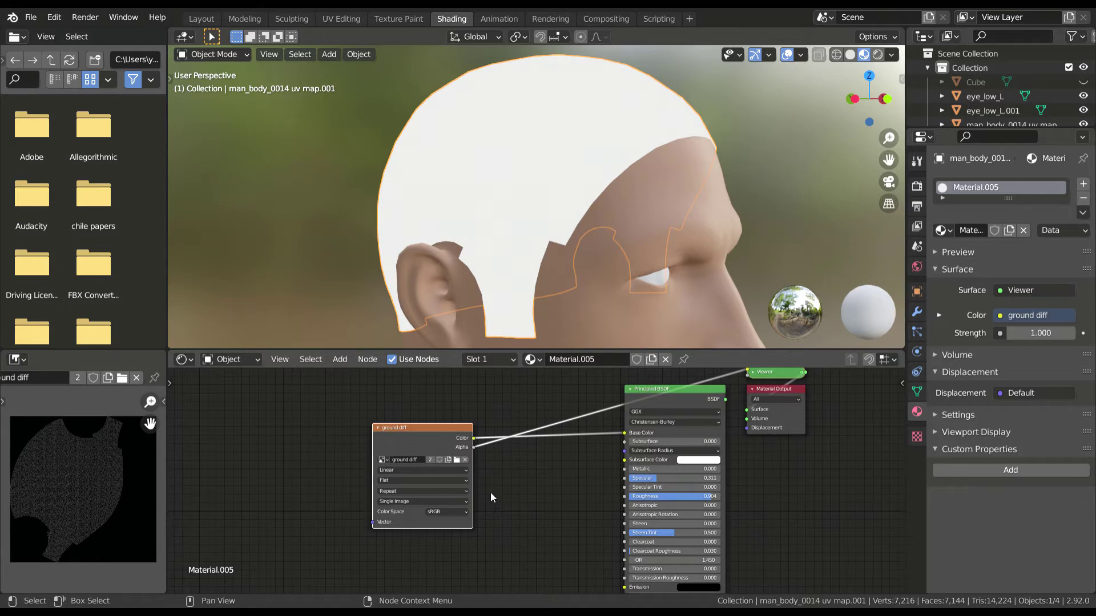
left_click(651, 392, "ctrl+shift")
Step: Connect the ground diff texture's Alpha output to the Principled BSDF's Alpha input
middle_click_drag(512, 509, 513, 480)
scroll(510, 493, "down", 2)
left_click_drag(443, 409, 587, 493)
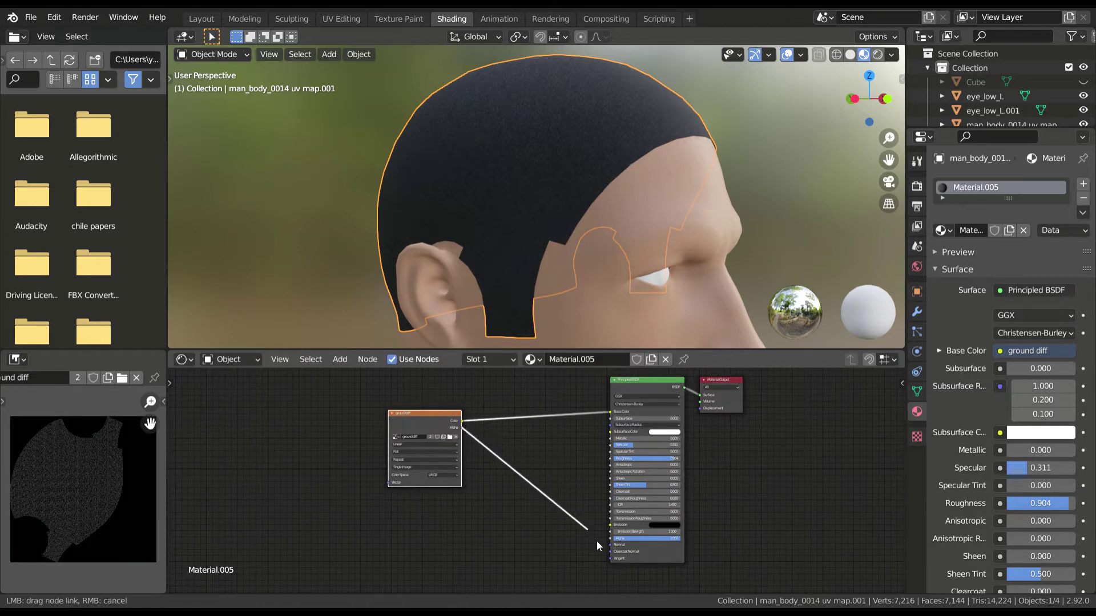
left_click_drag(597, 539, 609, 538)
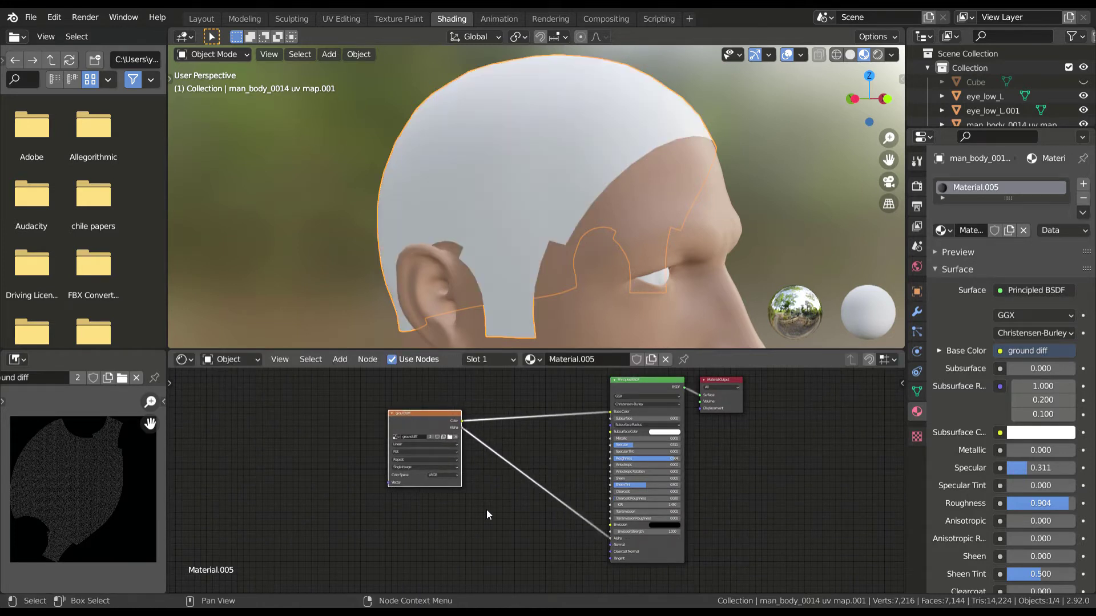
scroll(493, 505, "up", 4)
middle_click_drag(493, 505, 527, 512)
scroll(482, 497, "down", 4)
scroll(518, 508, "up", 1)
scroll(506, 496, "up", 1)
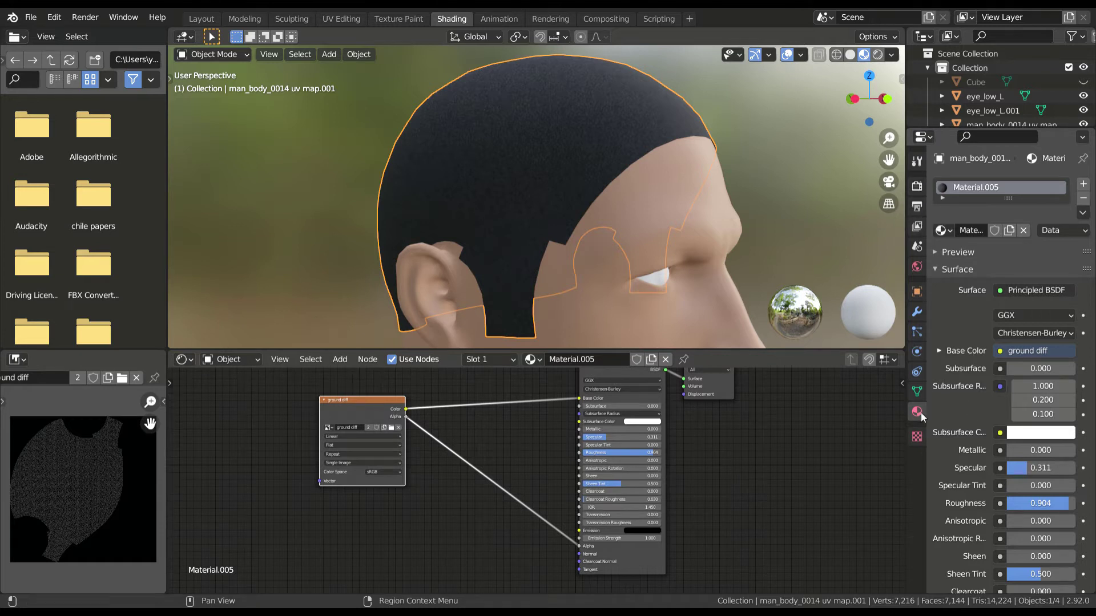
Step: Set the hair cap material's Blend Mode to Alpha Blend in its viewport display settings
scroll(951, 311, "down", 3)
scroll(975, 420, "down", 8)
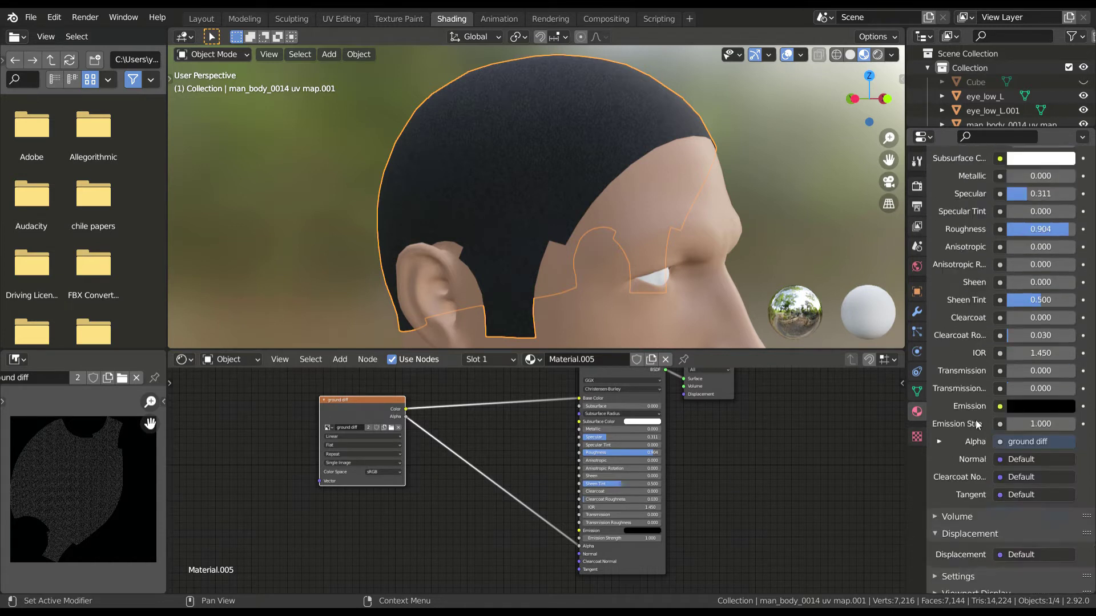
left_click(963, 539)
scroll(967, 513, "down", 6)
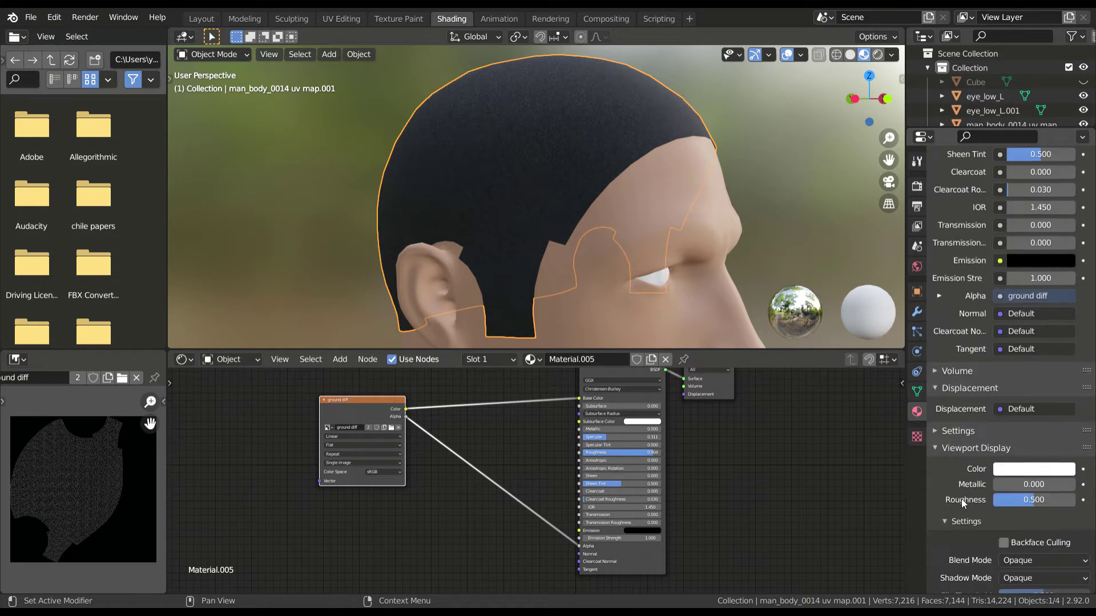
scroll(976, 479, "down", 2)
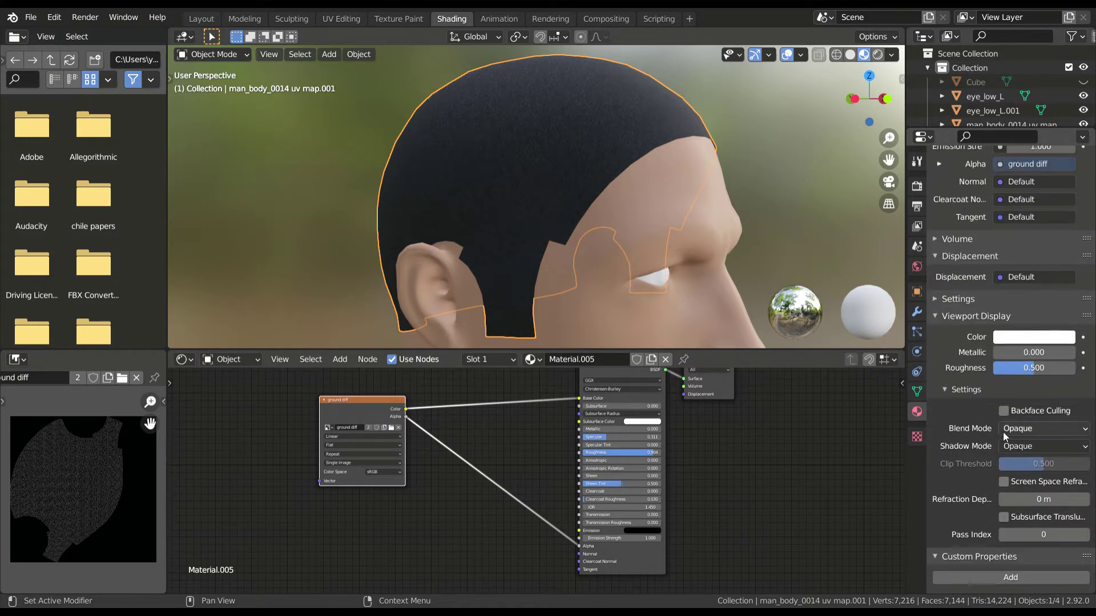
left_click(1023, 433)
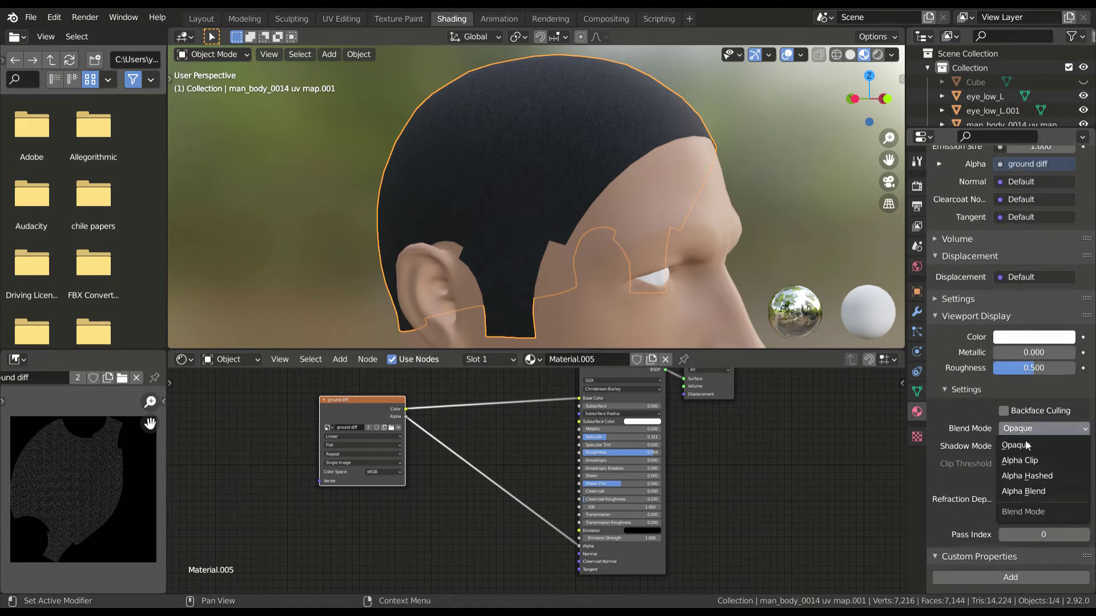
left_click(1024, 491)
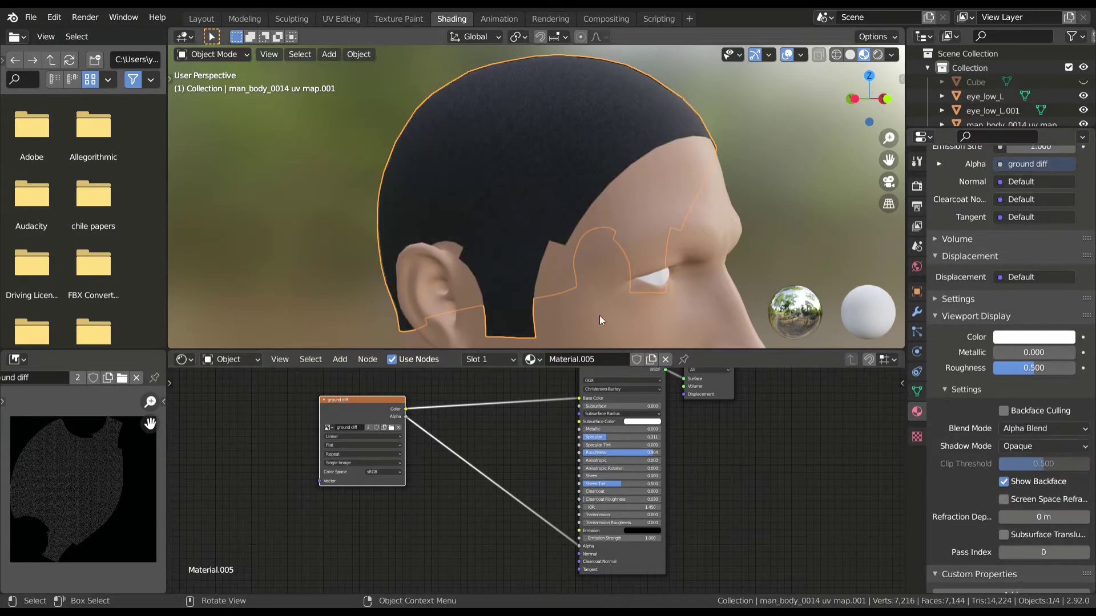
Step: Switch to the Texture Paint workspace to edit the hair cap's ground diff image
middle_click_drag(502, 408, 579, 462)
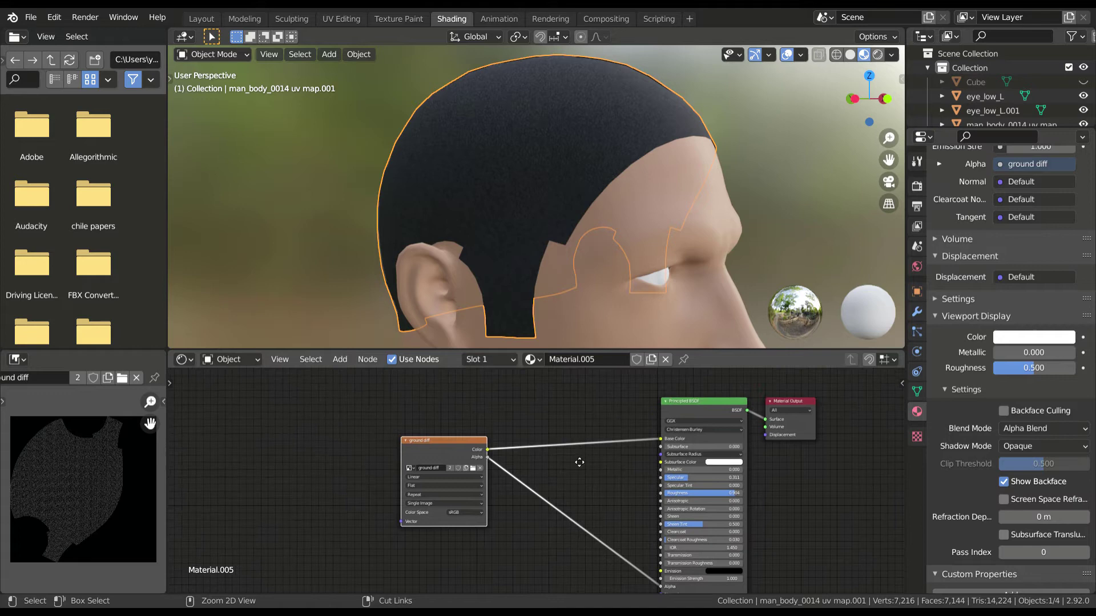
scroll(571, 461, "down", 1)
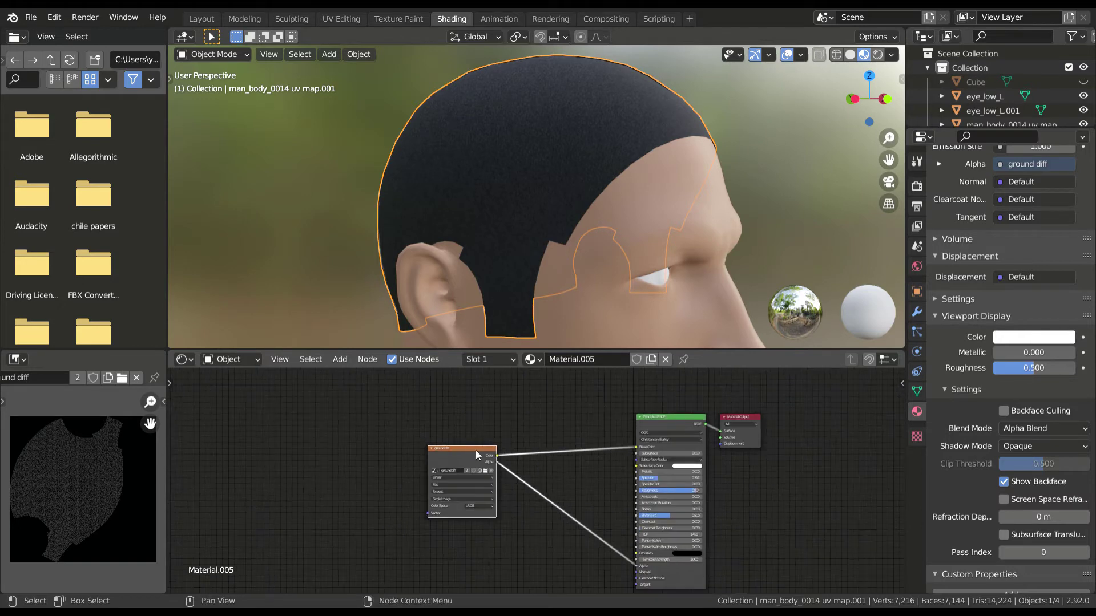
left_click(405, 19)
Step: Try a brush stroke on the ground diff image and undo it
mouse_move(235, 245)
left_mouse_down()
mouse_move(267, 306)
mouse_move(186, 256)
mouse_move(240, 272)
left_mouse_up()
mouse_move(632, 245)
middle_mouse_down()
mouse_move(669, 319)
mouse_move(850, 308)
mouse_move(901, 255)
middle_mouse_up()
scroll(562, 260, "down", 2)
mouse_move(657, 285)
middle_mouse_down()
mouse_move(665, 259)
mouse_move(639, 272)
mouse_move(580, 344)
mouse_move(685, 245)
middle_mouse_up()
key("ctrl+z")
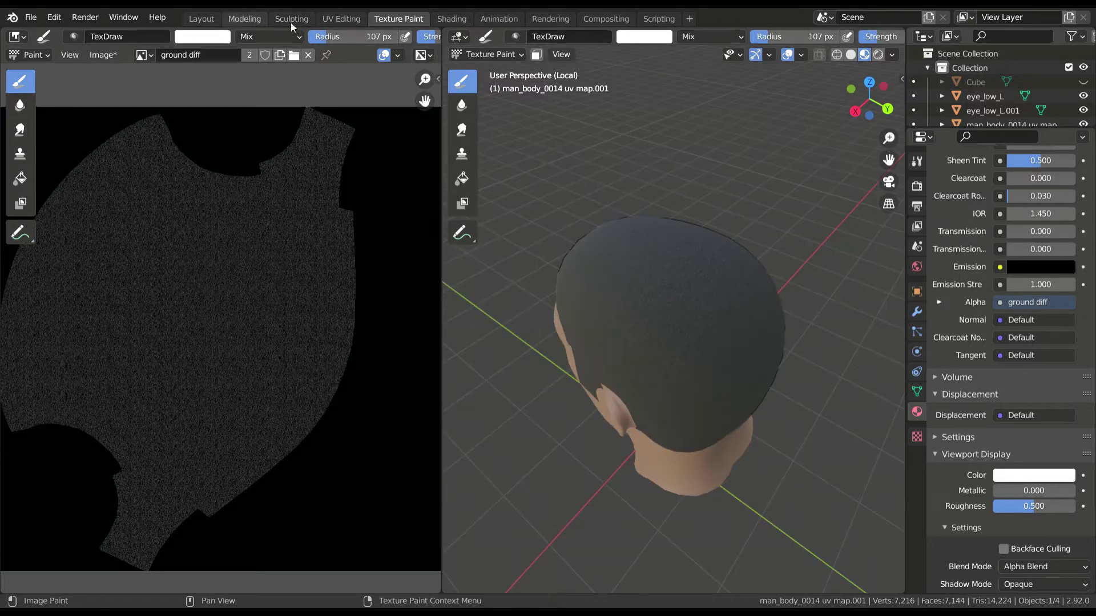
Step: Set the paint brush's blending mode to Erase Alpha, keeping the head in Material Preview shading
left_click(262, 37)
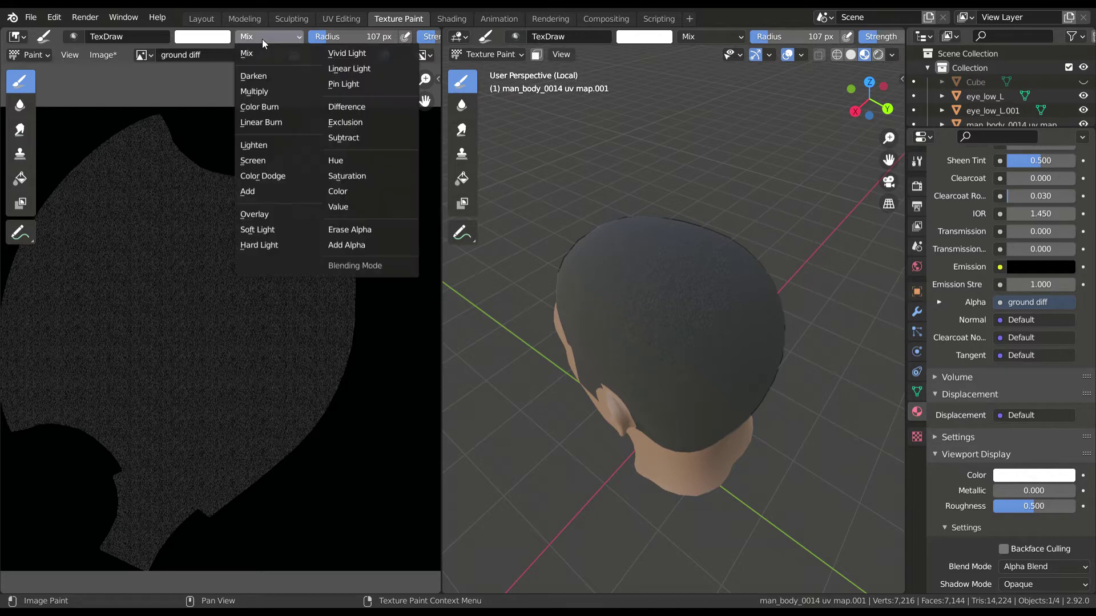
left_click(357, 231)
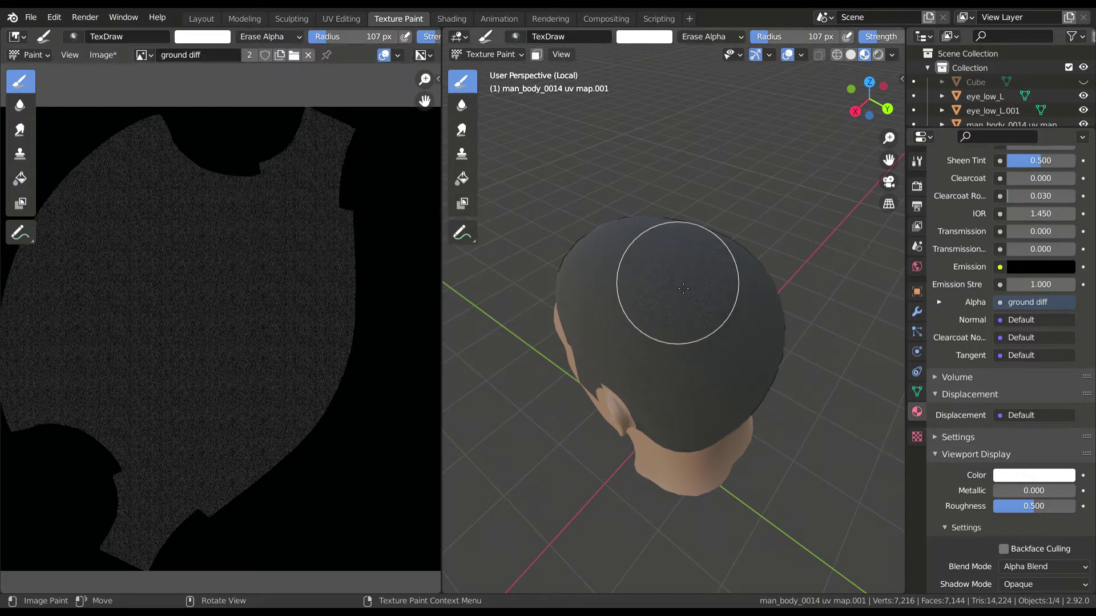
middle_click_drag(680, 281, 587, 343)
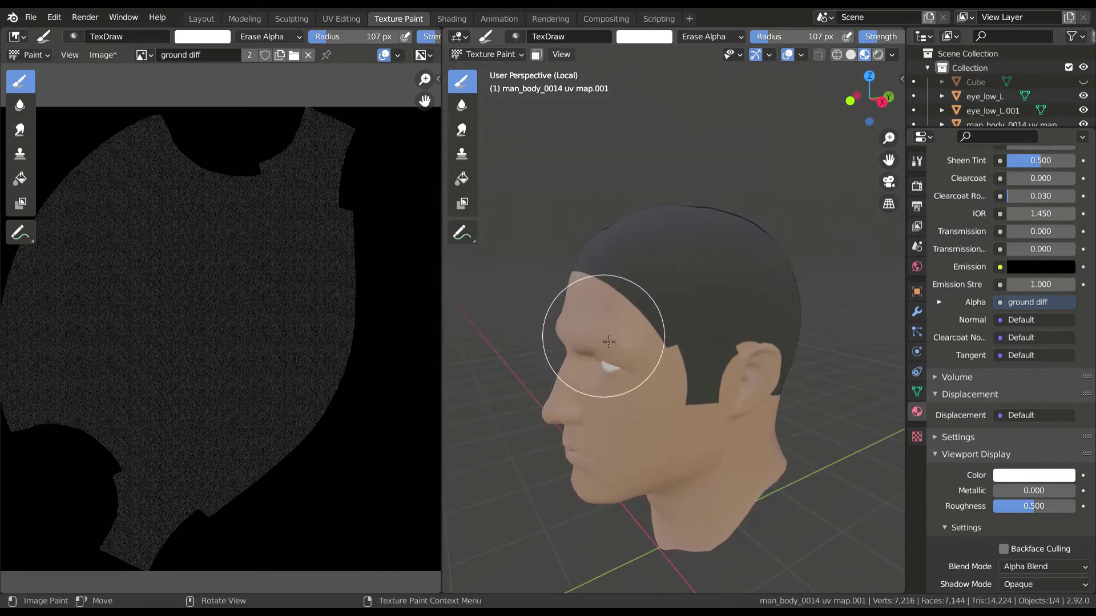
scroll(668, 258, "up", 3)
scroll(668, 257, "down", 2)
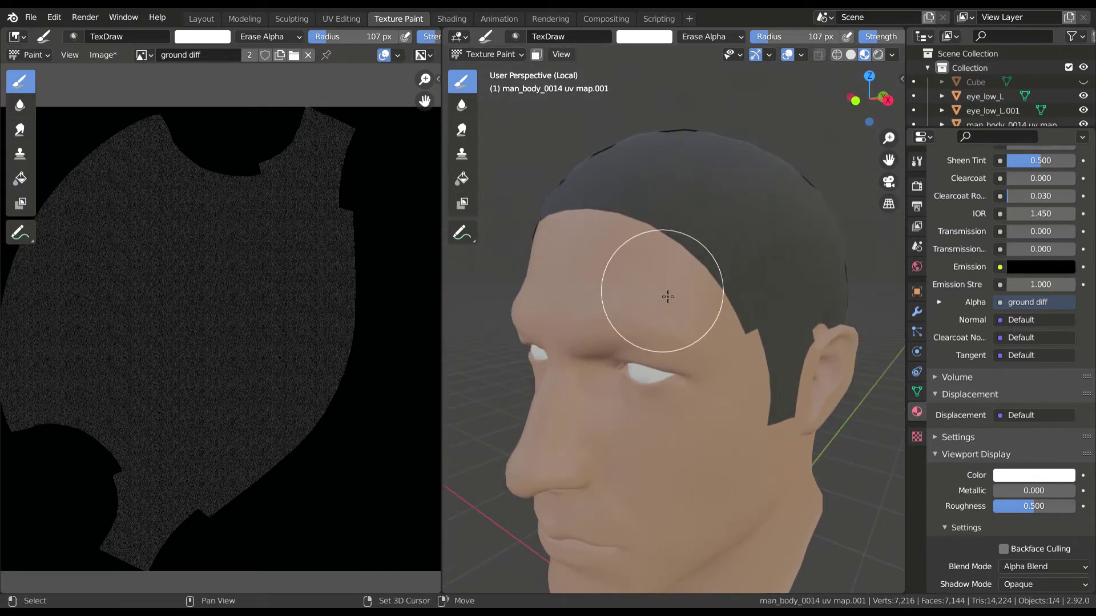
left_click(850, 57)
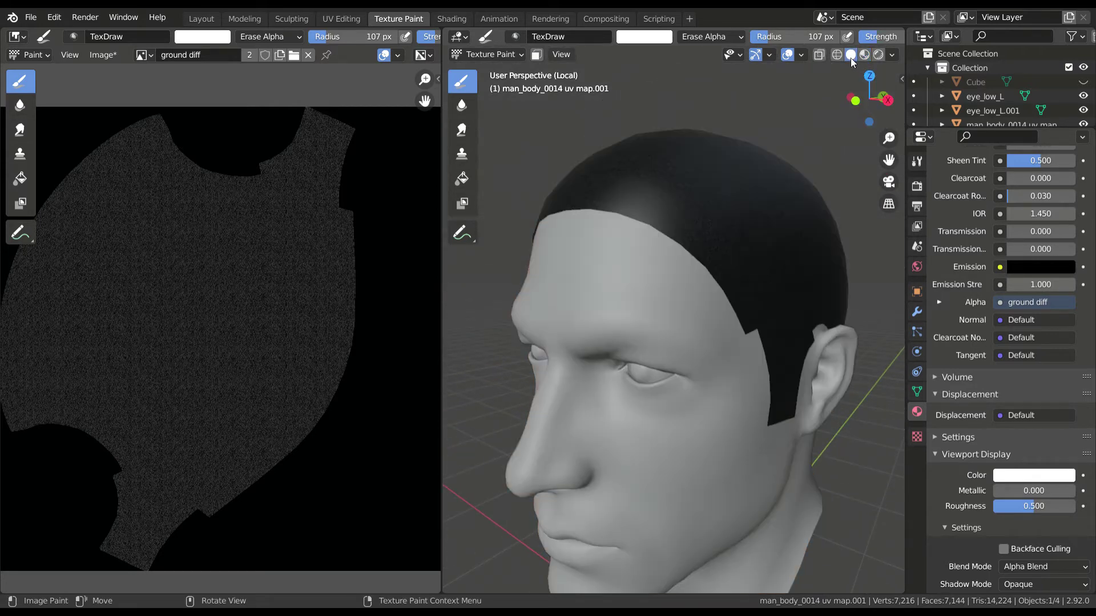
left_click(864, 55)
middle_click_drag(738, 147, 616, 262)
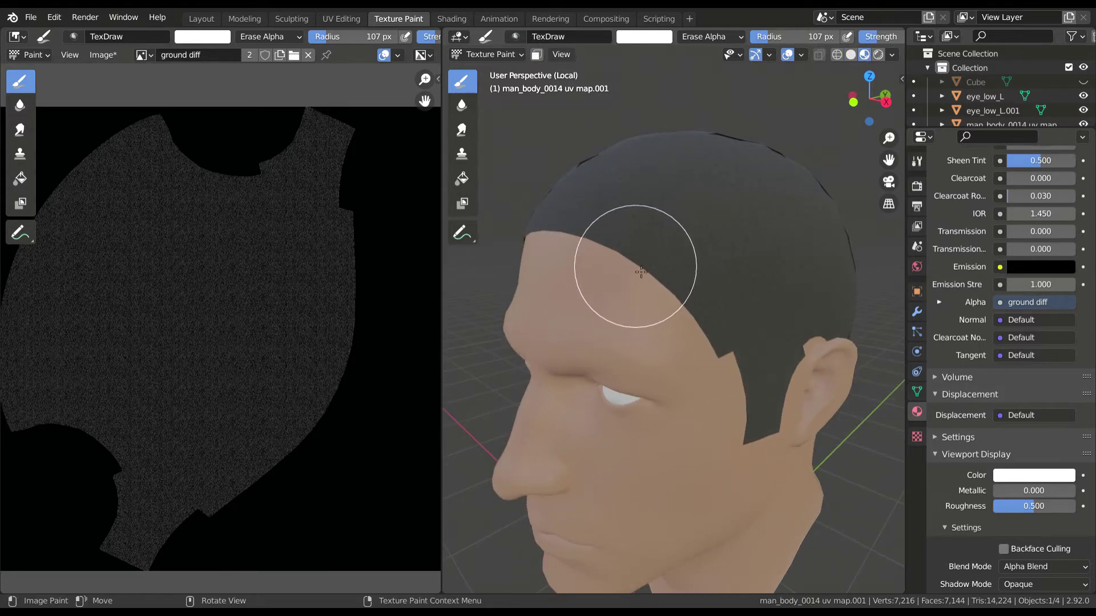
Step: Set the brush radius to 50 px and begin erasing the hair cap's edge at the head's left temple
key("f")
left_click(617, 286)
left_click_drag(617, 254, 672, 302)
middle_click_drag(636, 283, 614, 281)
scroll(614, 281, "up", 1)
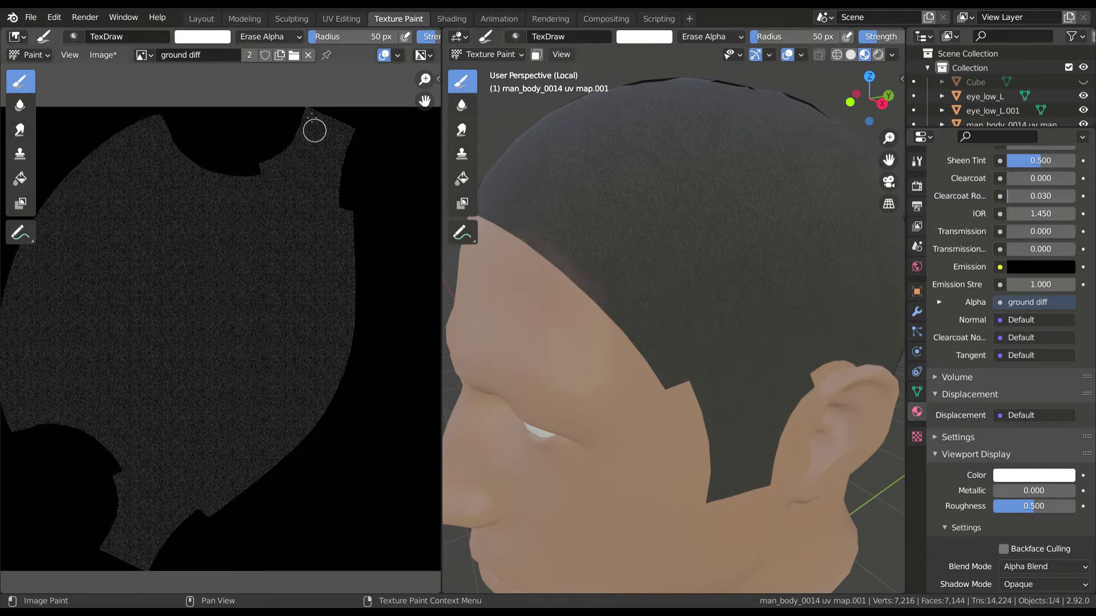
Step: Erase the hair cap's hard edge along the front hairline above the forehead
scroll(343, 37, "down", 7)
left_click_drag(603, 306, 540, 247)
middle_click_drag(548, 260, 650, 313)
scroll(650, 313, "down", 3)
scroll(651, 313, "up", 3)
mouse_move(696, 329)
left_mouse_down()
mouse_move(646, 298)
mouse_move(560, 280)
left_mouse_up()
Step: Erase the hair cap's edge at the head's right temple and round off the right sideburn
middle_click_drag(627, 285, 881, 264)
mouse_move(889, 269)
left_mouse_down()
mouse_move(795, 293)
mouse_move(712, 332)
mouse_move(696, 360)
left_mouse_up()
middle_click_drag(695, 360, 811, 288)
mouse_move(779, 349)
left_mouse_down()
mouse_move(770, 293)
mouse_move(755, 409)
mouse_move(758, 392)
mouse_move(707, 415)
left_mouse_up()
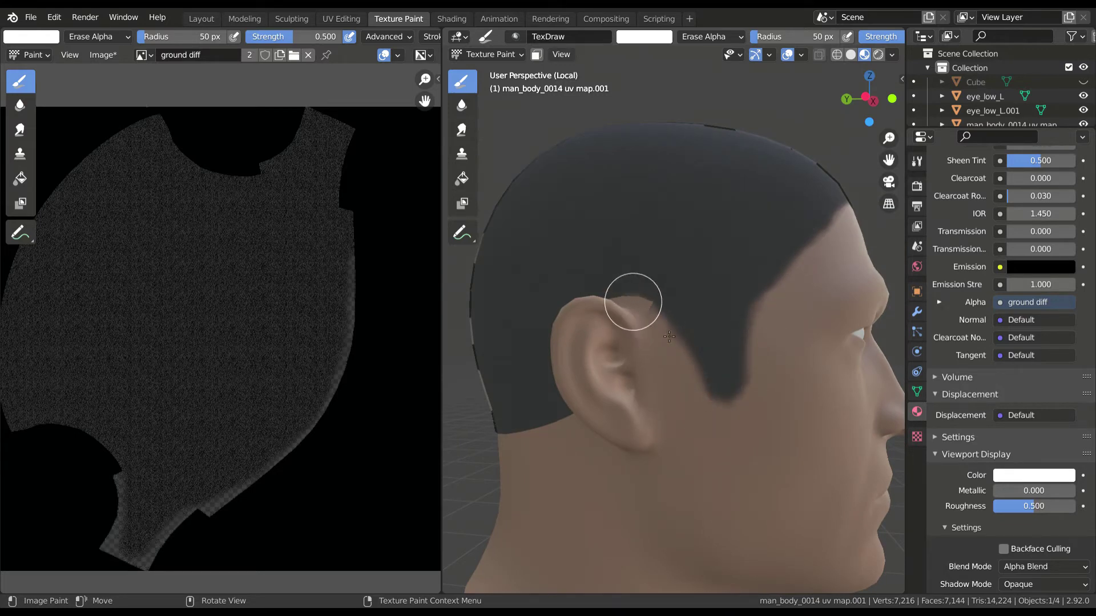
Step: Erase the hair cap's edge around the right ear and along the nape of the neck
middle_click_drag(633, 302, 718, 328)
left_click_drag(720, 344, 688, 440)
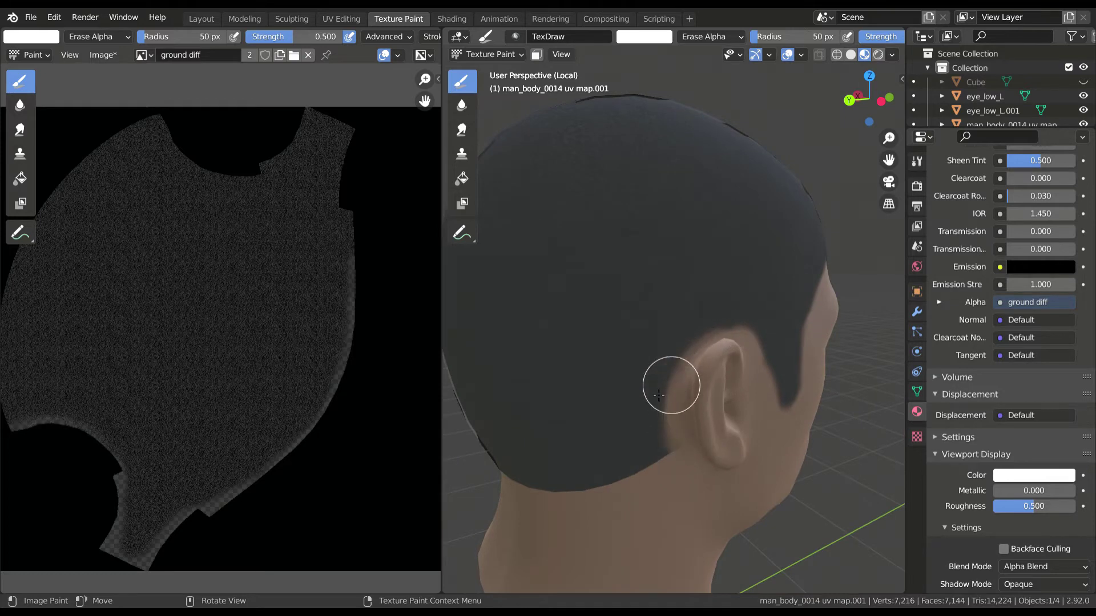
middle_click_drag(659, 395, 734, 367)
middle_click_drag(587, 384, 631, 384)
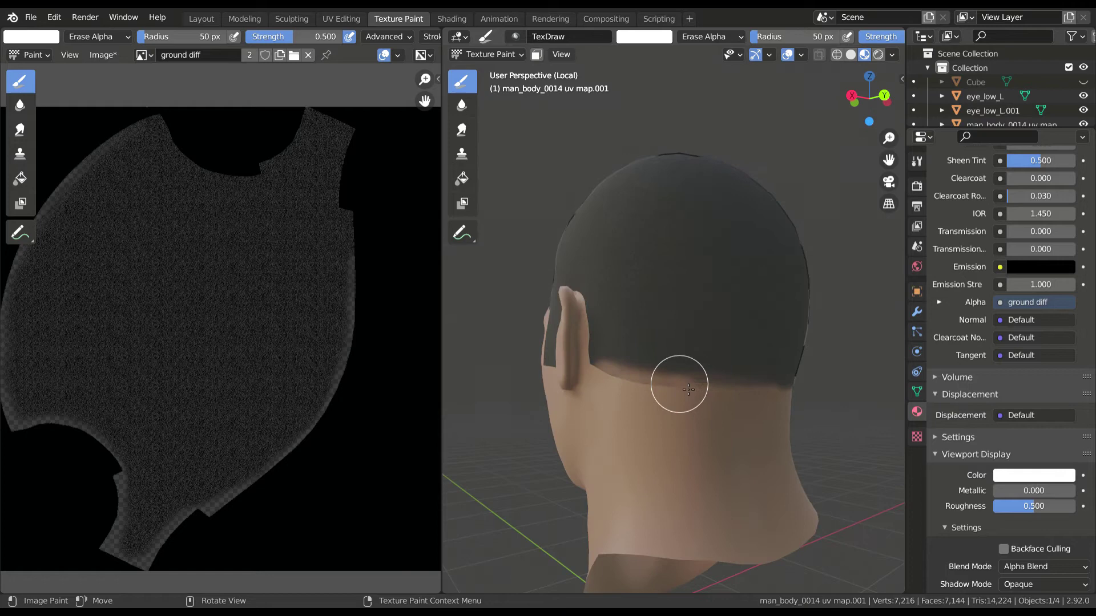
Step: Erase the hair cap's hard edge along the nape, around the left ear and along the left sideburn
left_click_drag(689, 390, 601, 372)
middle_click_drag(679, 388, 749, 390)
mouse_move(583, 390)
middle_mouse_down()
mouse_move(638, 410)
mouse_move(638, 375)
mouse_move(616, 355)
mouse_move(631, 361)
middle_mouse_up()
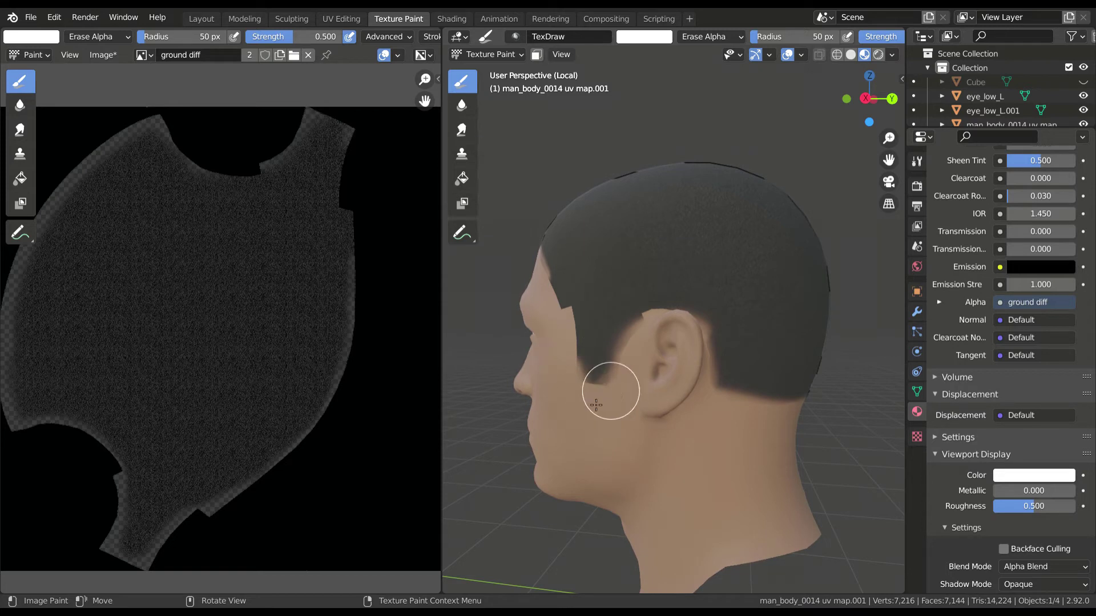
mouse_move(584, 363)
left_mouse_down()
mouse_move(631, 371)
mouse_move(572, 340)
left_mouse_up()
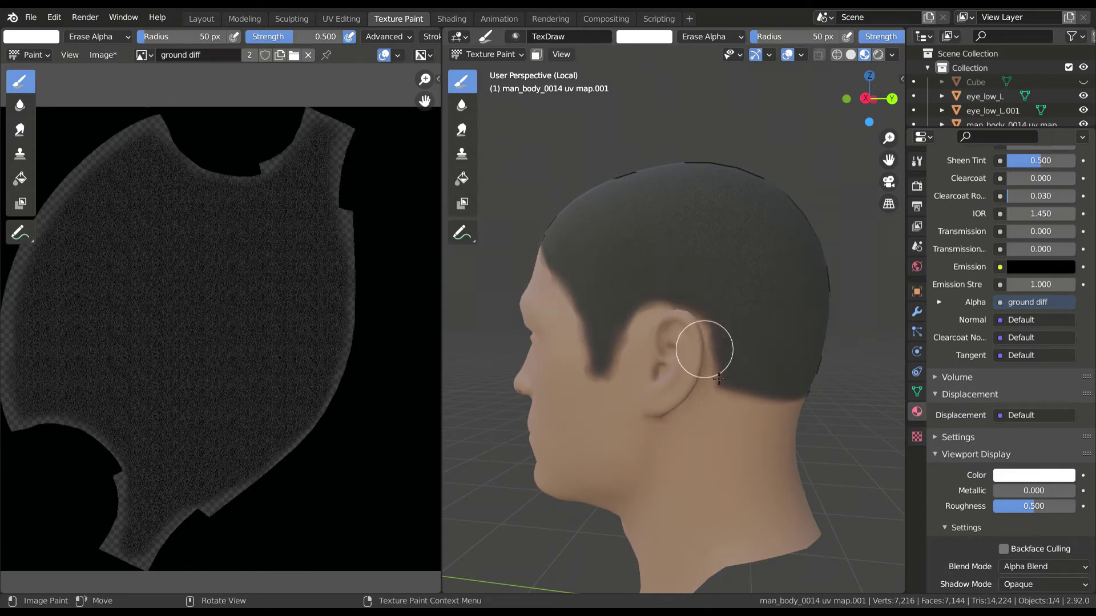
left_click_drag(718, 379, 722, 390)
Step: Set the brush strength to 0.200 and soften the hair on the left sideburn and above the left ear
scroll(664, 364, "down", 4)
middle_click_drag(663, 366, 736, 394)
scroll(671, 322, "up", 4)
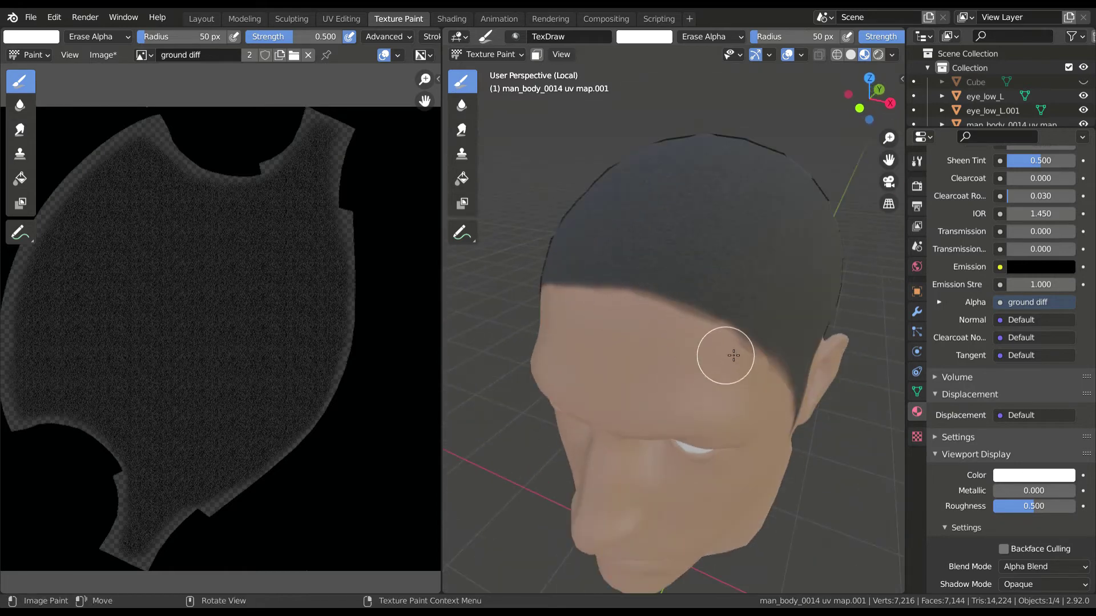
middle_click_drag(733, 356, 754, 320)
left_click_drag(296, 38, 269, 38)
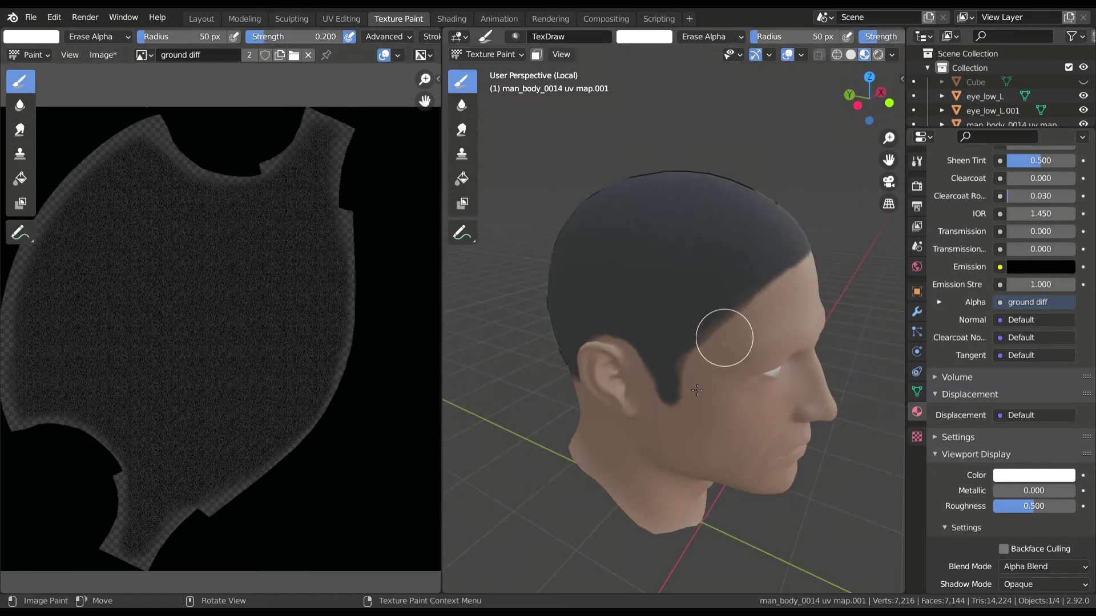
middle_click_drag(689, 388, 636, 399)
mouse_move(794, 322)
middle_mouse_down()
mouse_move(634, 344)
mouse_move(618, 358)
middle_mouse_up()
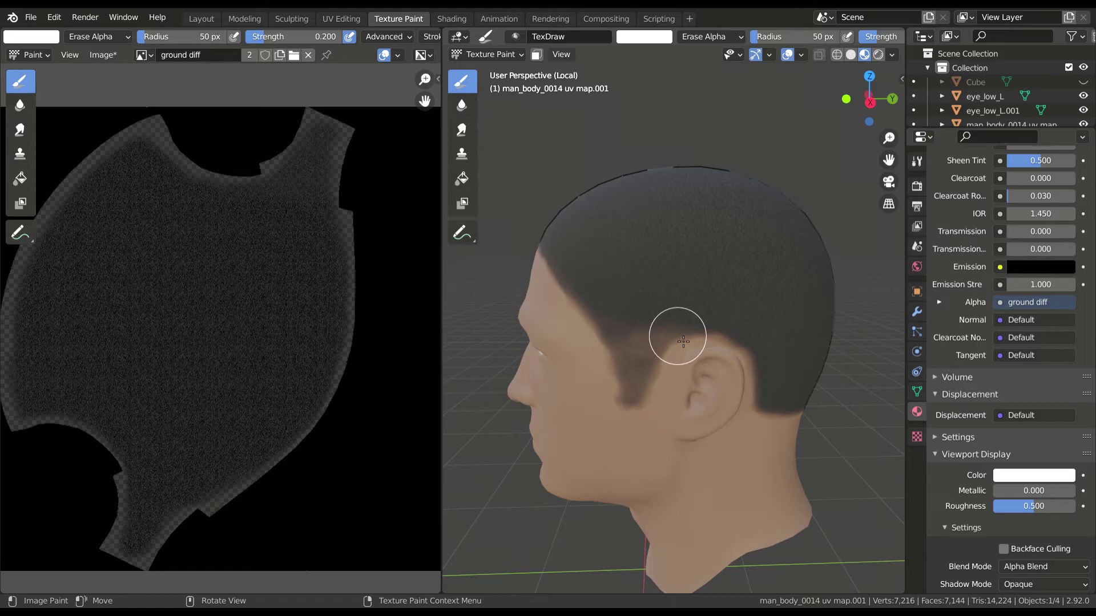
middle_click_drag(683, 342, 617, 332)
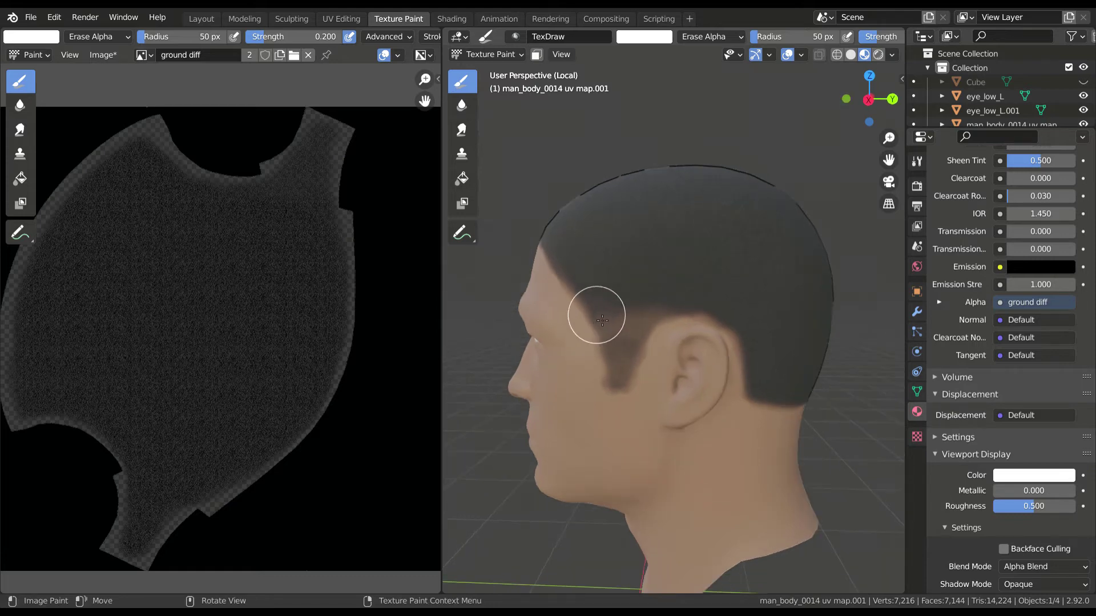
middle_click_drag(682, 316, 616, 303)
Step: Enlarge the brush radius to 87 px and fade the hair across the lower back of the head and around the right ear
scroll(617, 303, "down", 2)
key("f")
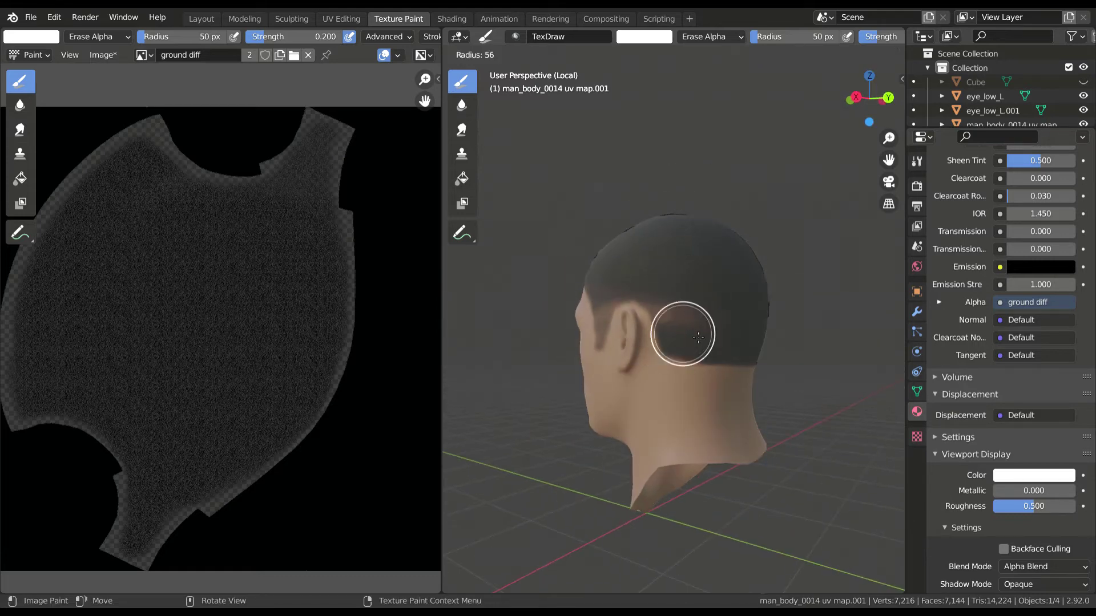
left_click(729, 332)
left_click_drag(702, 337, 768, 359)
middle_click_drag(718, 344, 569, 350)
middle_click_drag(742, 365, 665, 374)
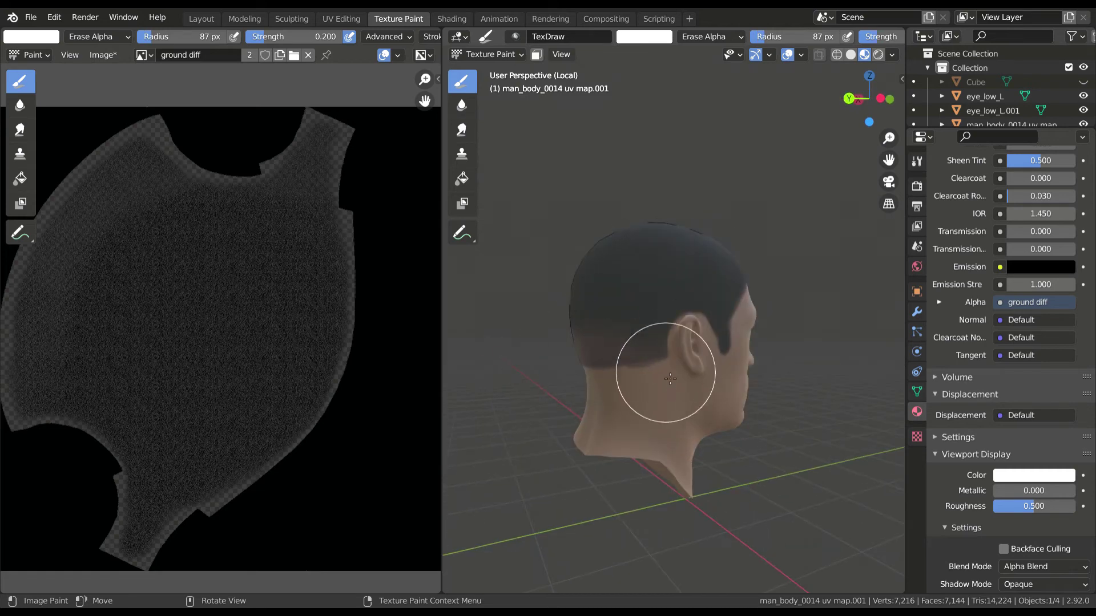
scroll(630, 364, "up", 2)
left_click_drag(731, 339, 742, 373)
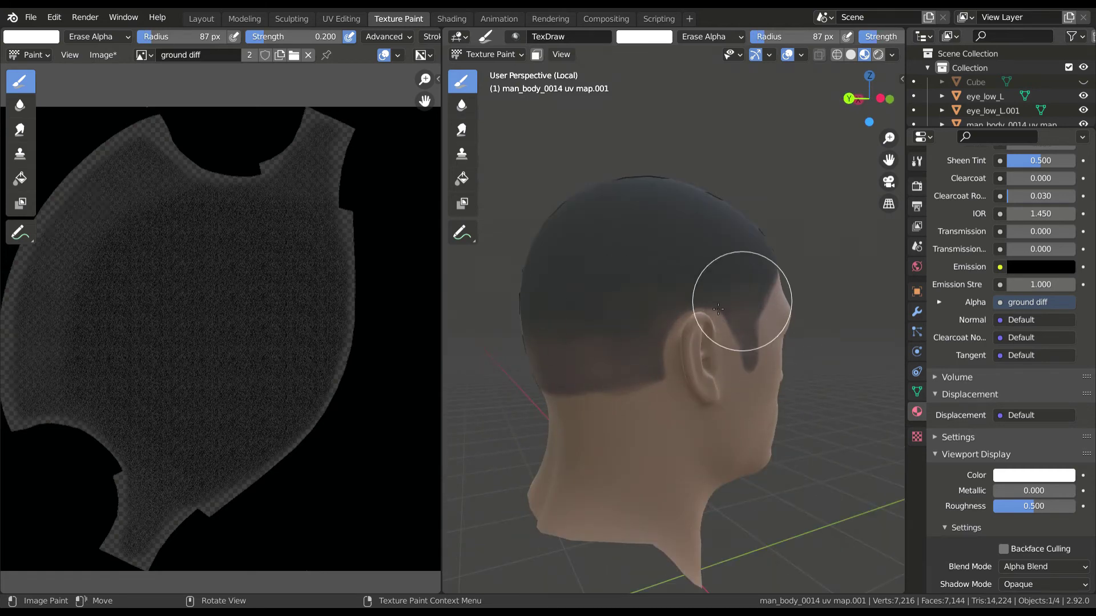
Step: Set the brush strength to 0.100 and blend the fade along the head's left side and the back of the head
middle_click_drag(718, 309, 612, 366)
left_click_drag(293, 37, 284, 37)
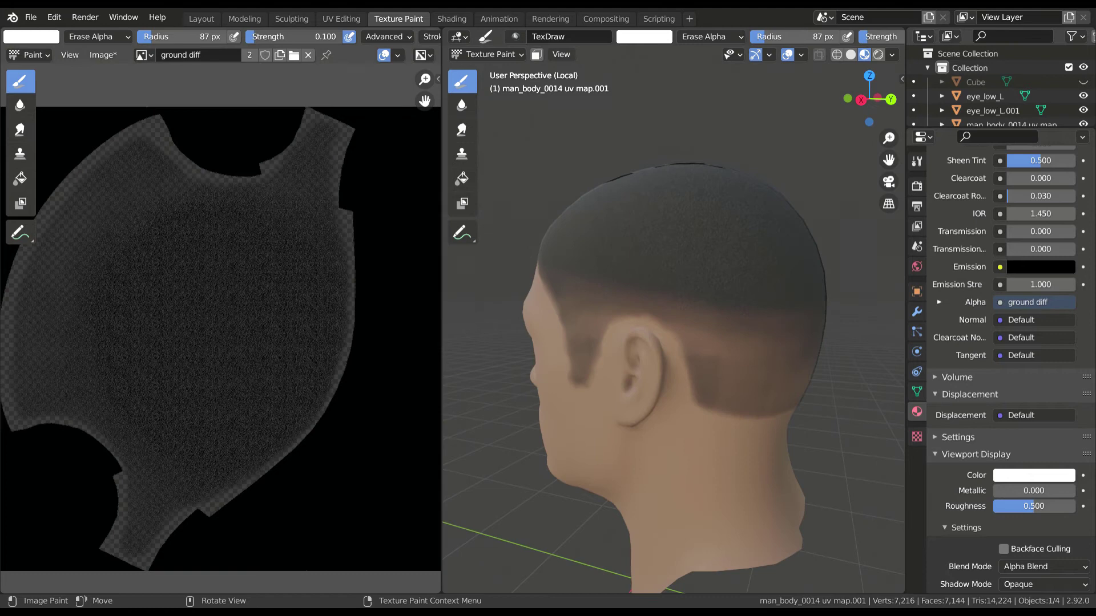
middle_click_drag(595, 384, 667, 311)
scroll(714, 355, "up", 5)
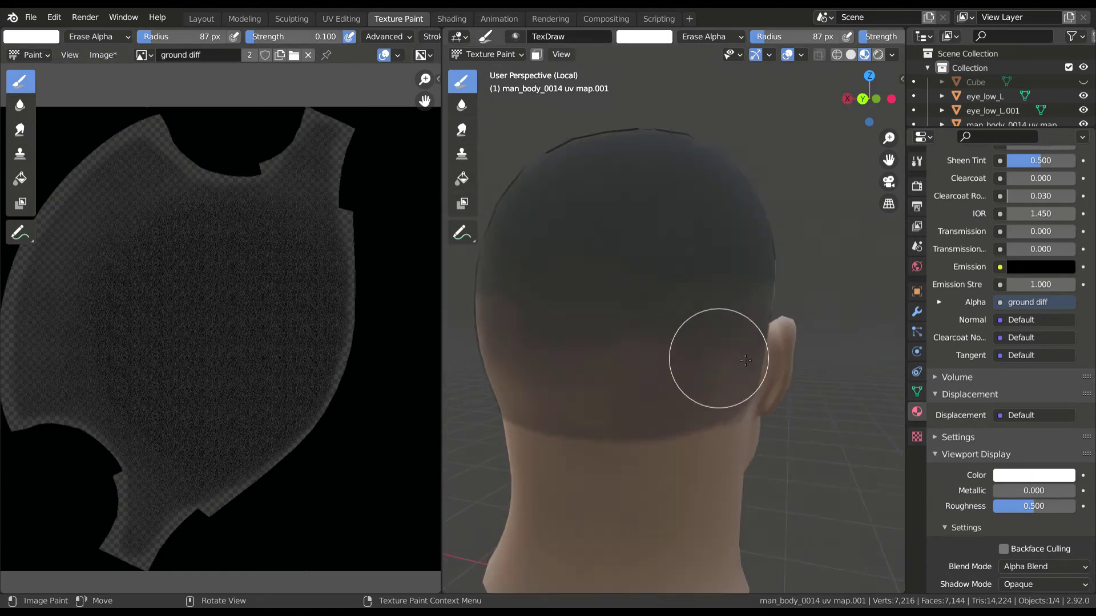
scroll(719, 359, "down", 5)
middle_click_drag(719, 360, 599, 332)
scroll(609, 374, "up", 5)
Step: Raise the brush strength to 0.400, erase the hair edge at the nape behind the right ear, and check the fade in the Shading workspace
left_click_drag(288, 37, 317, 37)
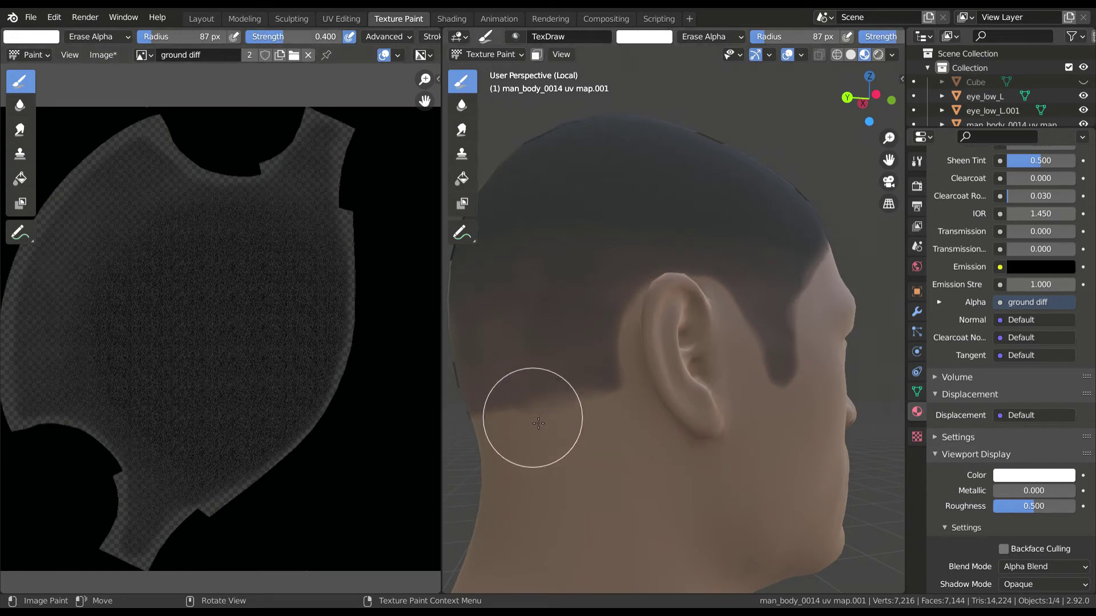
scroll(521, 416, "down", 6)
mouse_move(521, 416)
middle_mouse_down()
mouse_move(641, 392)
mouse_move(547, 299)
mouse_move(565, 294)
middle_mouse_up()
scroll(563, 282, "up", 4)
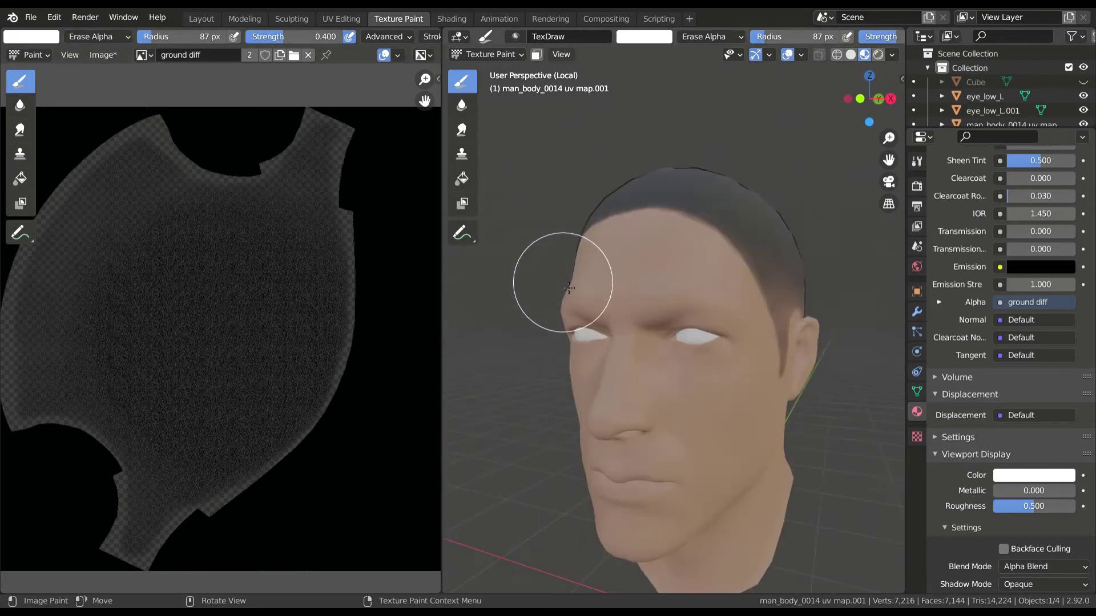
left_click(451, 19)
left_click(367, 242)
mouse_move(367, 242)
middle_mouse_down()
mouse_move(482, 234)
mouse_move(476, 253)
middle_mouse_up()
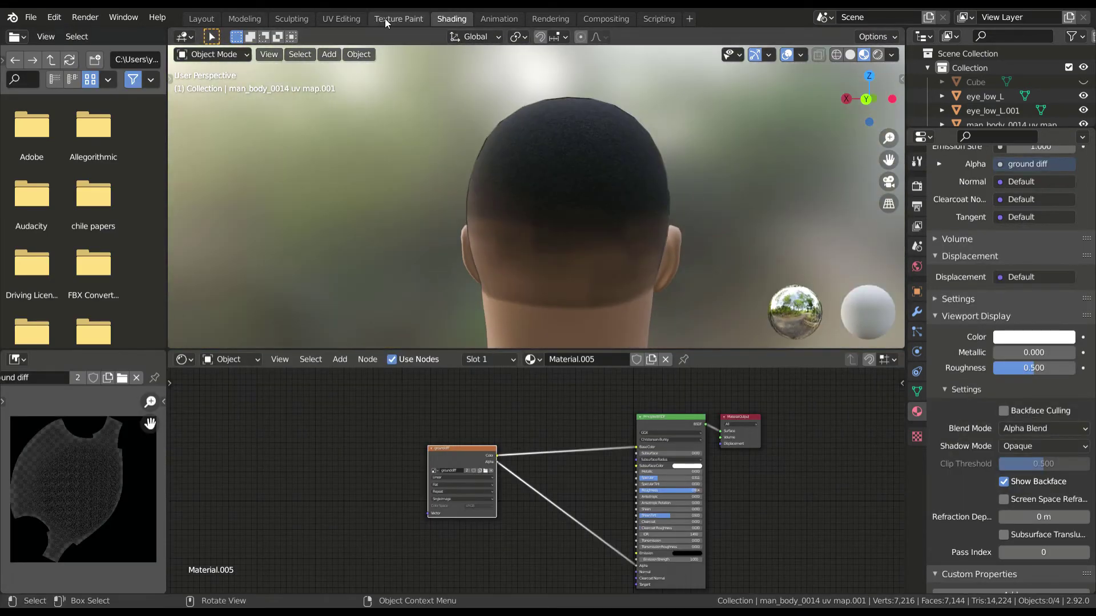
Step: Return to texture painting and fade the hair at the back of the head and behind the right ear at strength 0.200
left_click(398, 18)
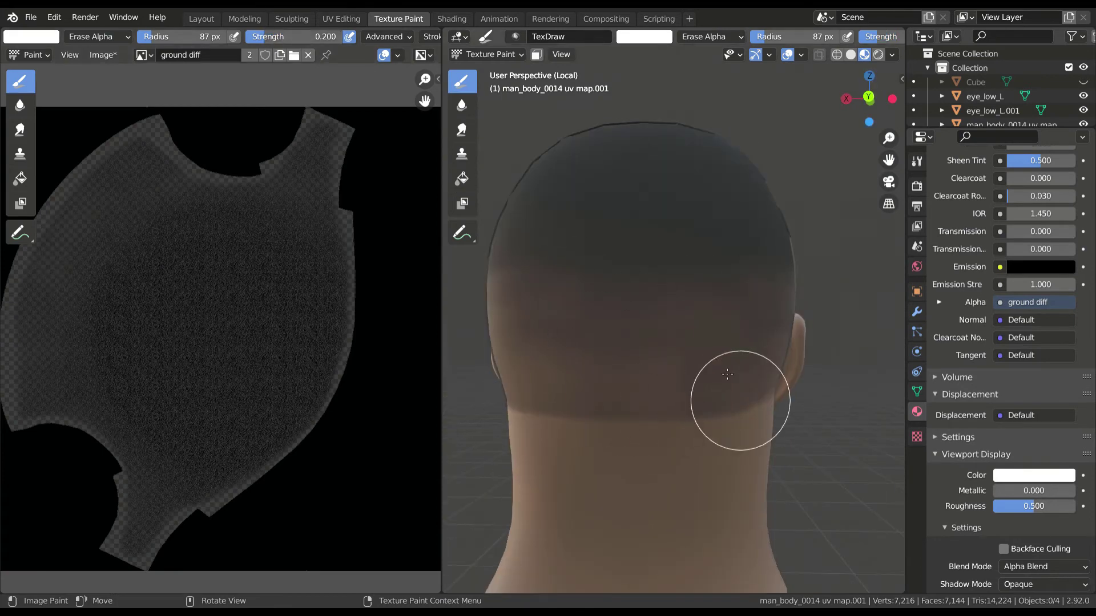
scroll(728, 374, "down", 4)
middle_click_drag(709, 318, 627, 314)
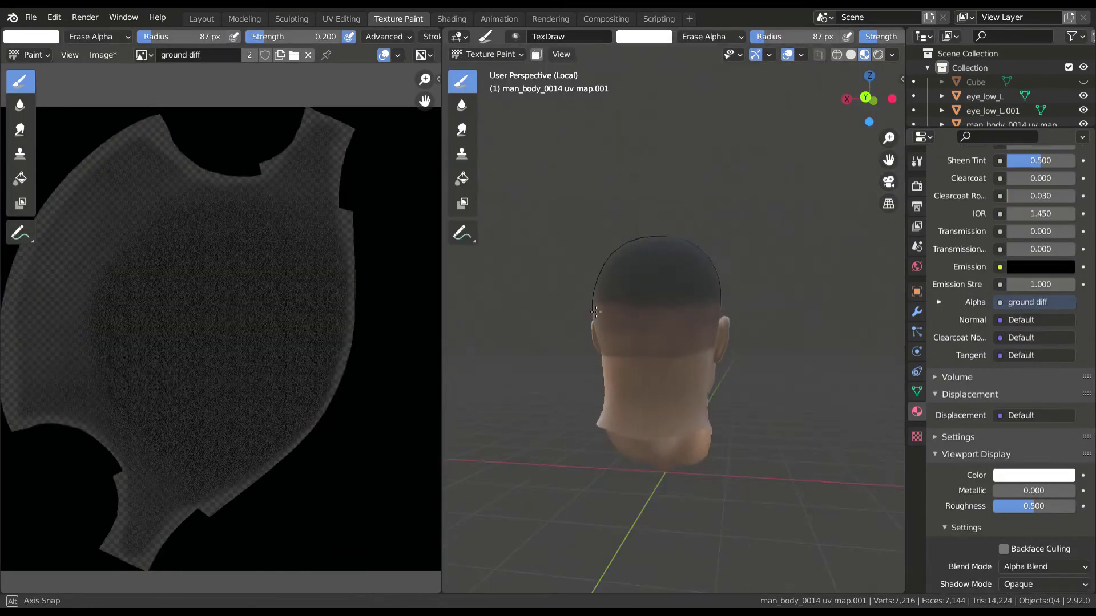
middle_click_drag(595, 311, 560, 347)
scroll(559, 347, "up", 4)
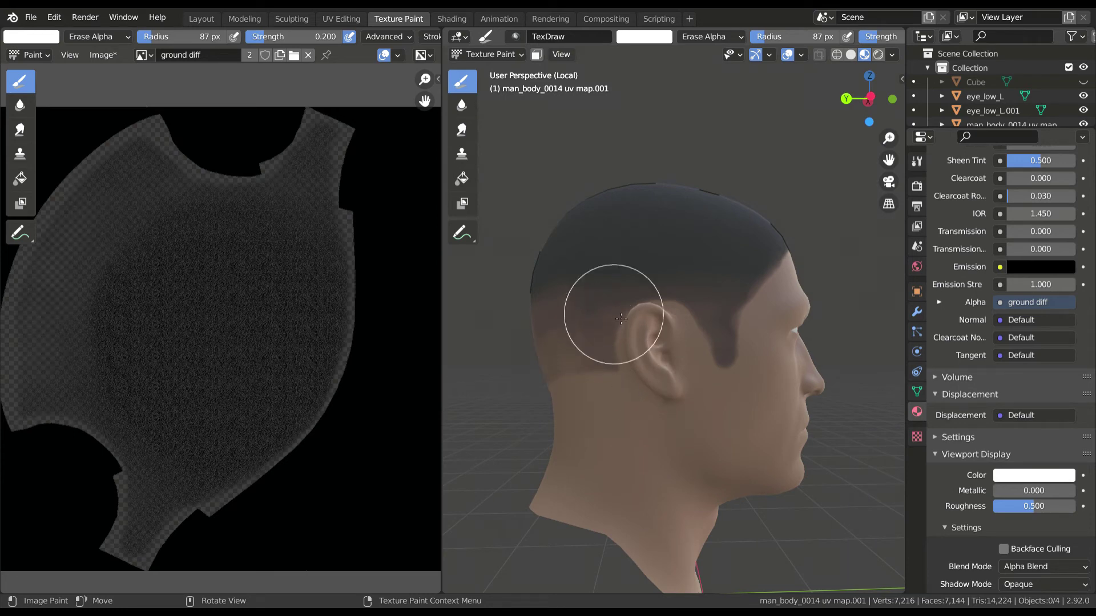
scroll(722, 345, "down", 1)
middle_click_drag(722, 345, 805, 360)
scroll(805, 360, "down", 3)
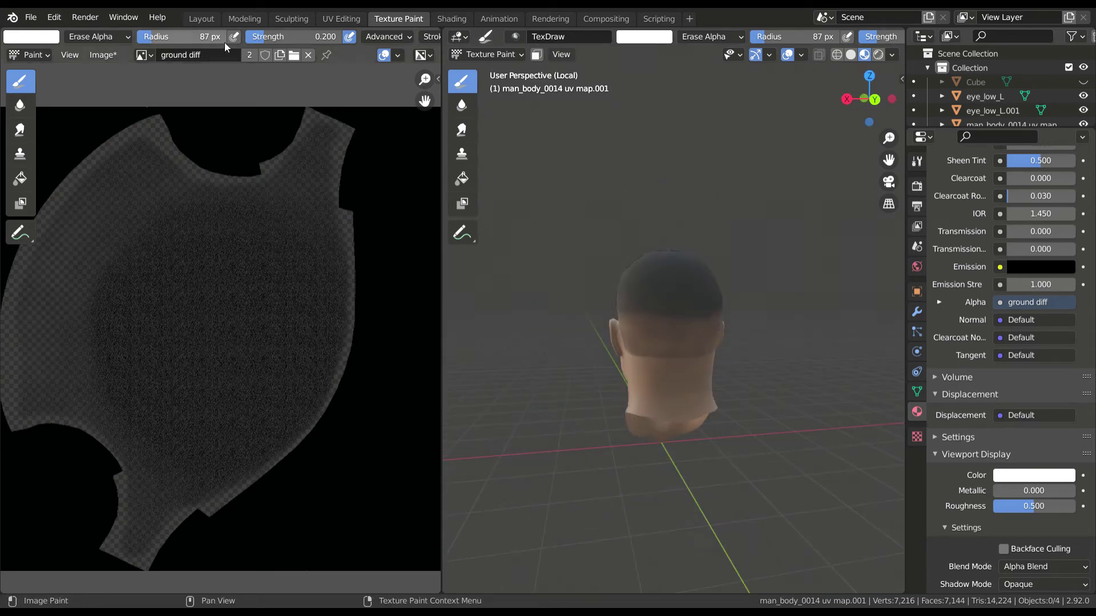
Step: Switch the brush blend mode to Add Alpha and paint hair opacity back in above the fade at the back of the head
scroll(266, 44, "up", 6)
left_click(266, 43)
left_click(342, 262)
scroll(656, 311, "up", 5)
mouse_move(679, 311)
middle_mouse_down()
mouse_move(628, 310)
mouse_move(646, 303)
mouse_move(576, 319)
middle_mouse_up()
scroll(646, 303, "down", 3)
scroll(320, 44, "down", 5)
middle_click_drag(713, 305, 784, 304)
mouse_move(690, 324)
middle_mouse_down()
mouse_move(713, 320)
mouse_move(679, 325)
middle_mouse_up()
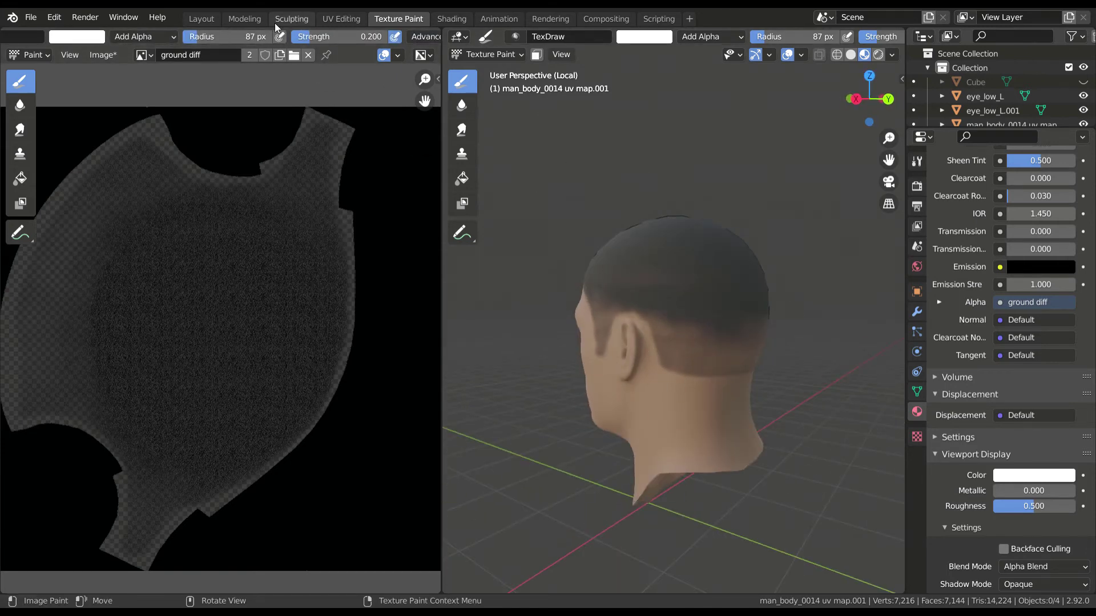
scroll(171, 442, "up", 2)
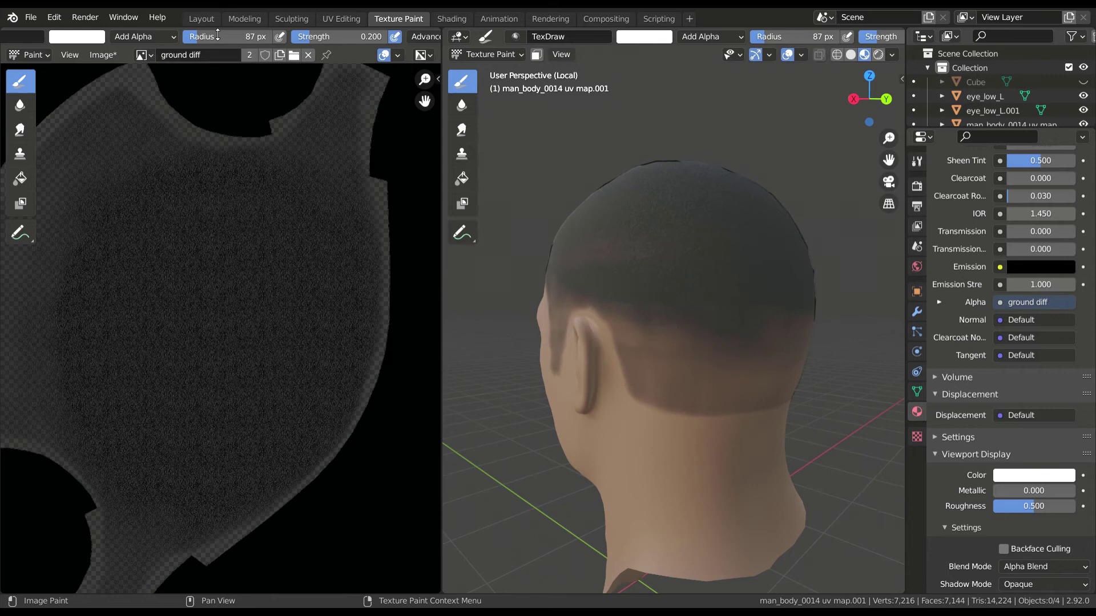
Step: Paint hair opacity back in on the sides above the ears and check the hair in the Shading workspace
mouse_move(855, 350)
middle_mouse_down()
mouse_move(593, 330)
mouse_move(689, 319)
middle_mouse_up()
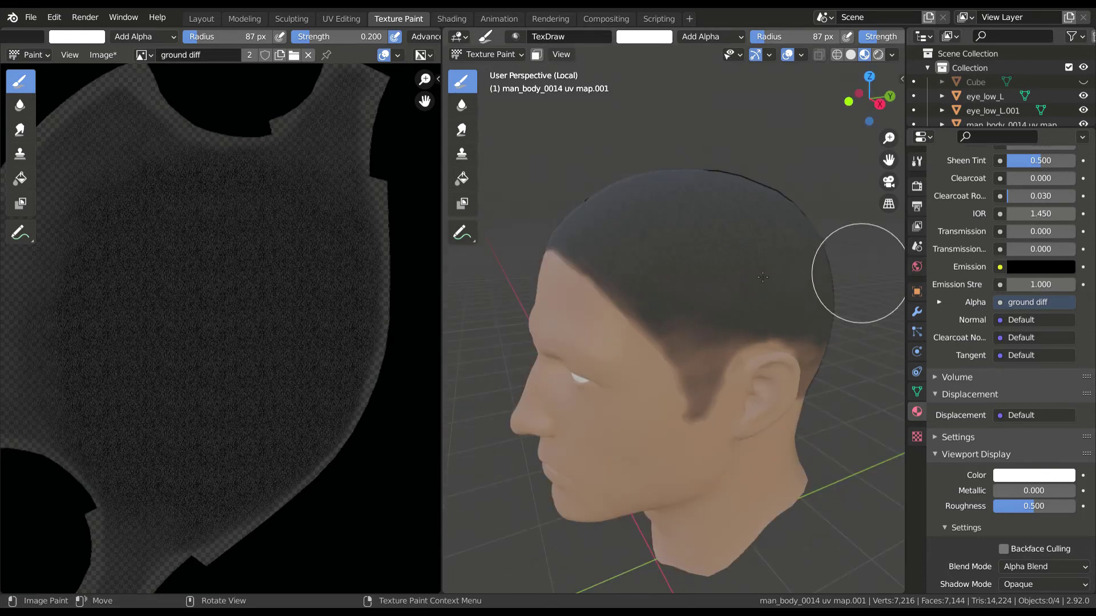
mouse_move(763, 277)
middle_mouse_down()
mouse_move(542, 351)
mouse_move(810, 247)
middle_mouse_up()
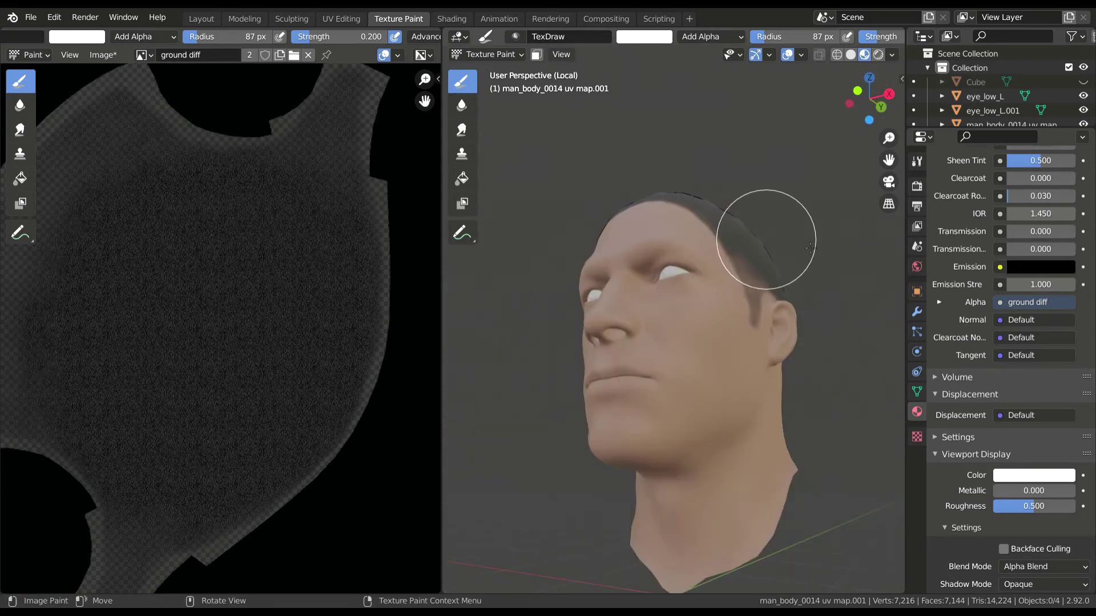
middle_click_drag(811, 248, 806, 231)
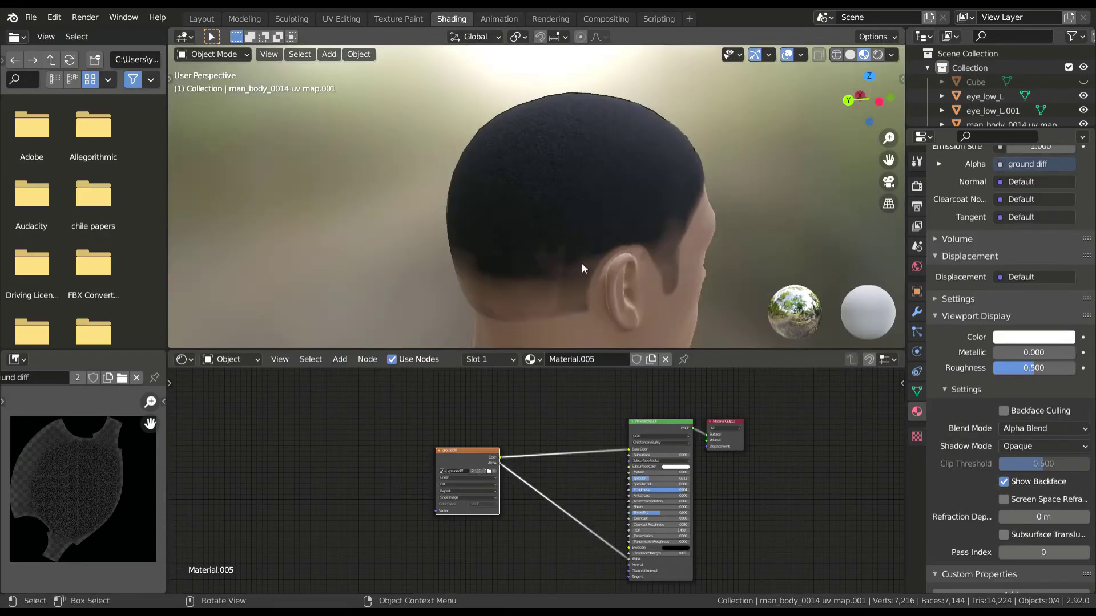
mouse_move(582, 267)
middle_mouse_down()
mouse_move(567, 203)
mouse_move(416, 215)
mouse_move(527, 206)
mouse_move(443, 171)
middle_mouse_up()
Step: Return to texture painting with Erase Alpha at strength 0.100 and blend the fade transition across the back of the head behind both ears
key("ctrl+Page_Up")
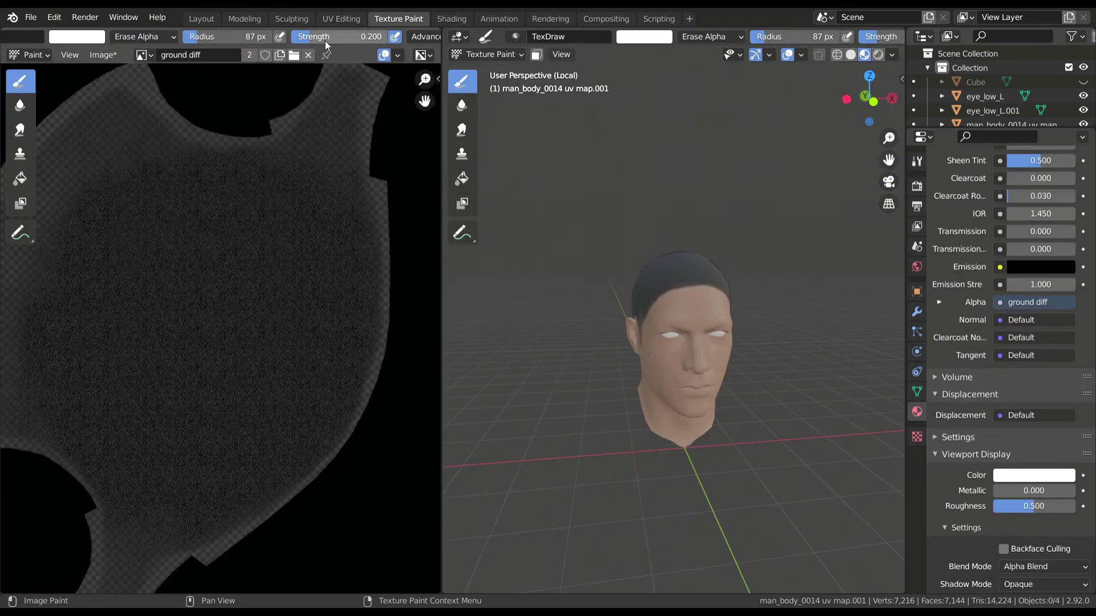
left_click_drag(326, 41, 300, 42, "ctrl")
middle_click_drag(708, 362, 524, 346)
left_click_drag(633, 309, 746, 324)
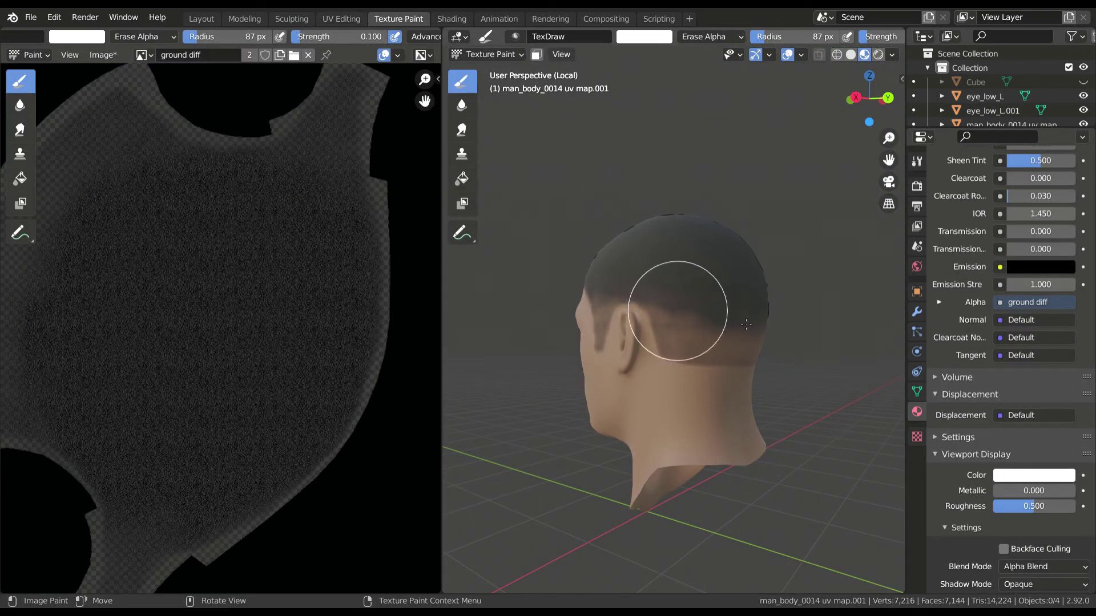
mouse_move(746, 324)
middle_mouse_down()
mouse_move(628, 318)
mouse_move(586, 351)
middle_mouse_up()
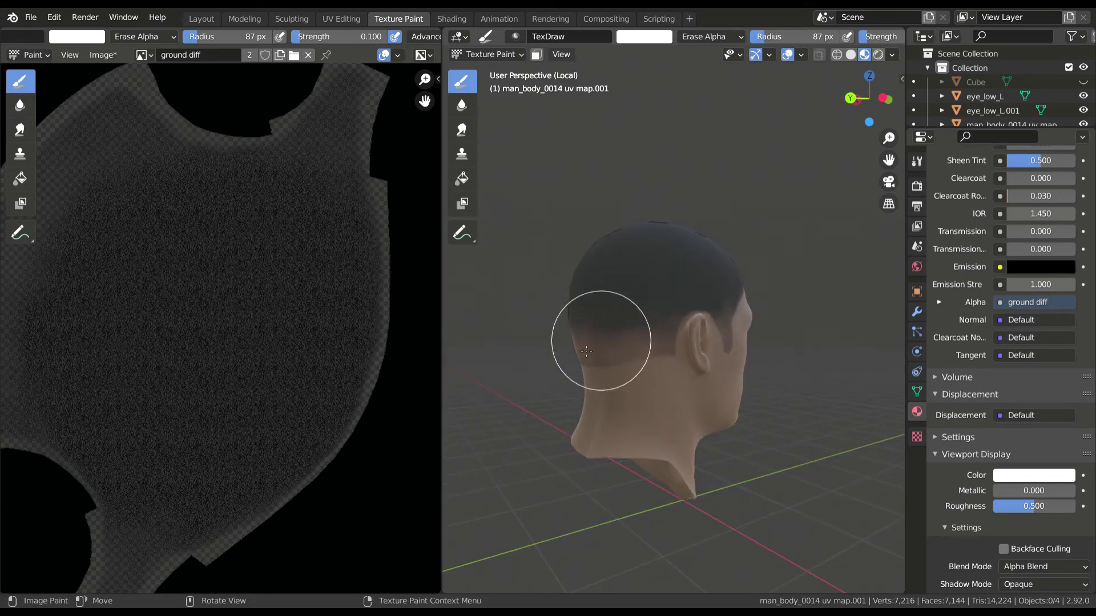
mouse_move(586, 352)
left_mouse_down()
mouse_move(694, 315)
mouse_move(591, 343)
mouse_move(687, 306)
left_mouse_up()
middle_click_drag(479, 334, 539, 331)
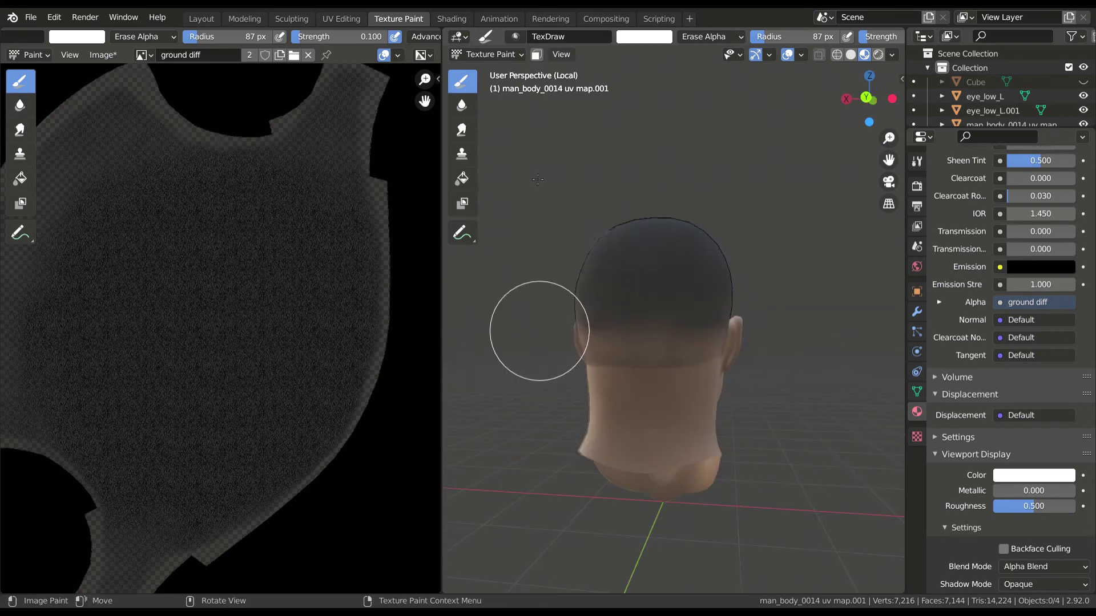
Step: Inspect the hair in the Shading workspace, previewing the ground diff texture's color and alpha outputs on the cap before restoring the Principled BSDF output
left_click(451, 18)
mouse_move(576, 258)
middle_mouse_down()
mouse_move(370, 286)
mouse_move(350, 264)
middle_mouse_up()
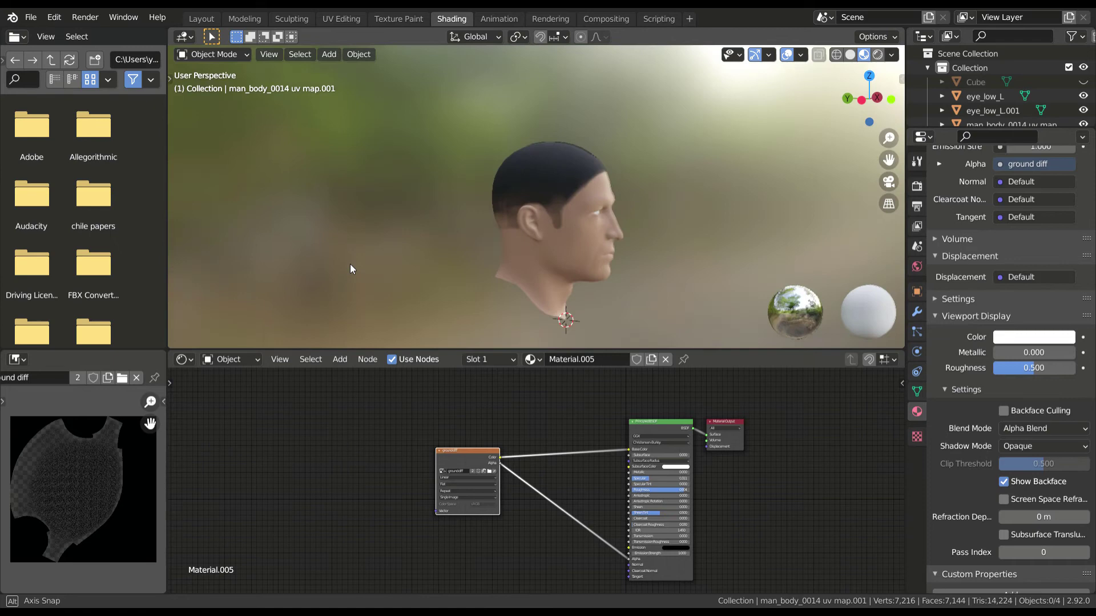
scroll(399, 238, "up", 3)
middle_click_drag(483, 203, 425, 191)
scroll(511, 177, "up", 1)
middle_click_drag(491, 175, 507, 160)
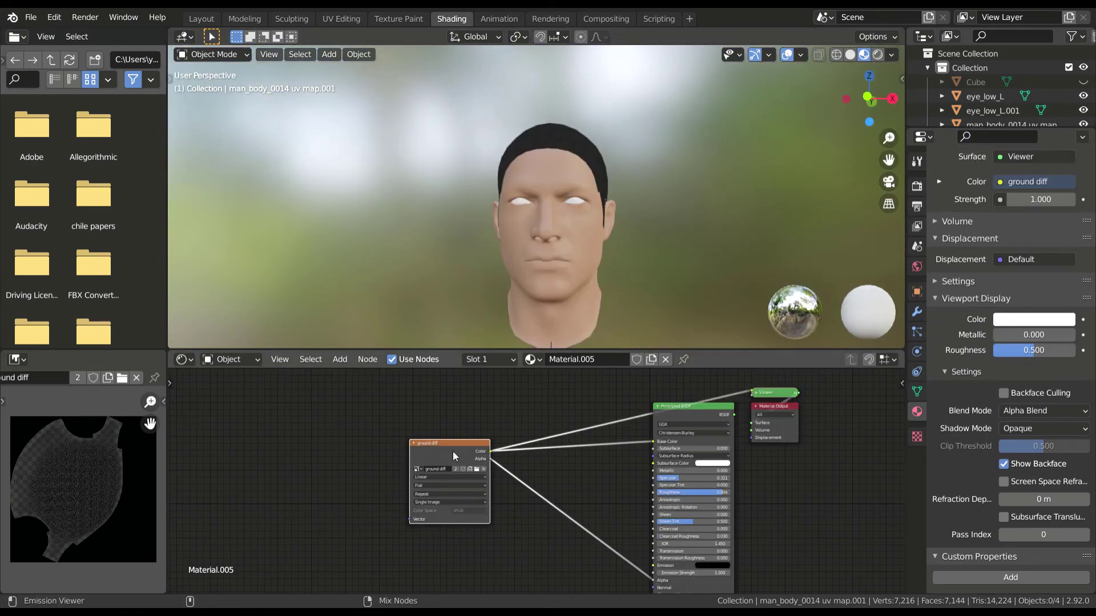
middle_click_drag(325, 224, 422, 228)
left_click(453, 451, "ctrl+shift")
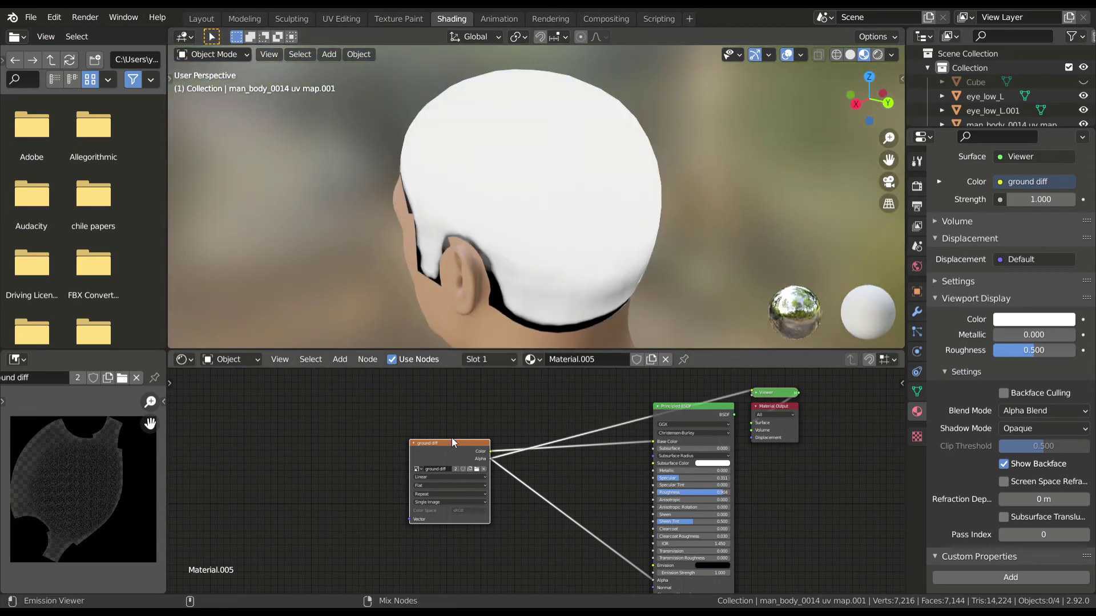
mouse_move(502, 227)
middle_mouse_down()
mouse_move(368, 183)
mouse_move(465, 278)
mouse_move(564, 195)
mouse_move(497, 199)
mouse_move(409, 162)
mouse_move(426, 235)
mouse_move(456, 256)
middle_mouse_up()
left_click(694, 410, "ctrl+shift")
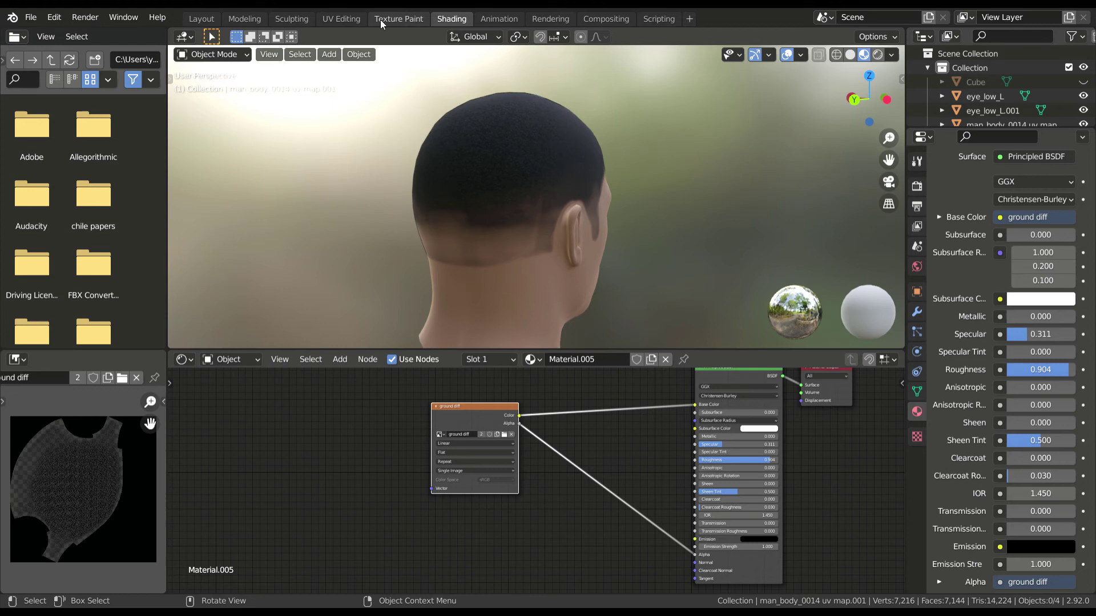
Step: Return to the Texture Paint workspace and save the painted ground diff image
left_click(398, 19)
left_click(104, 55)
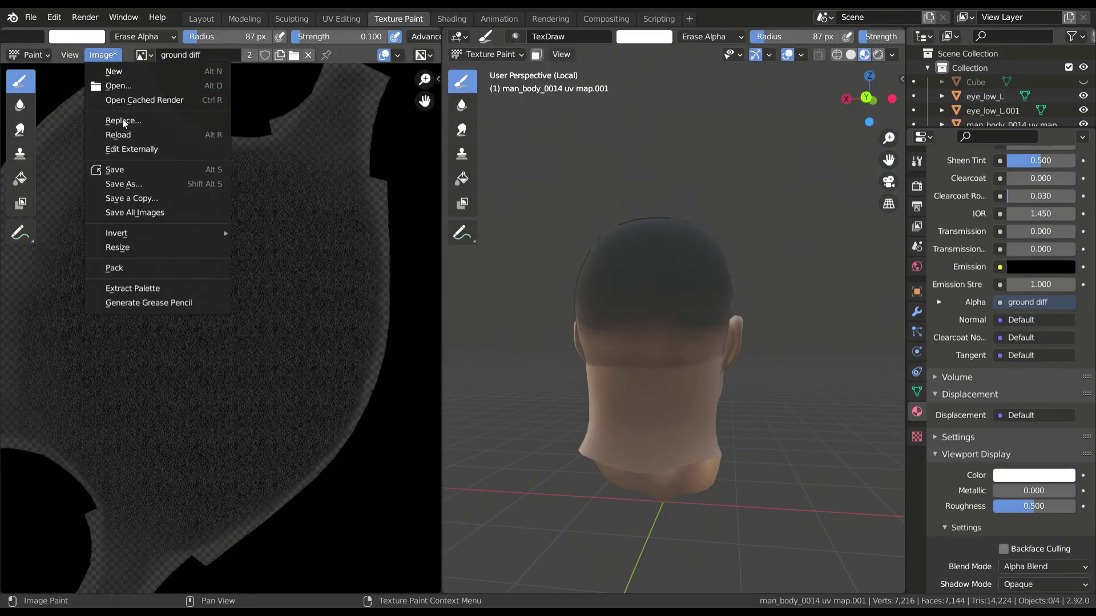
key("Escape")
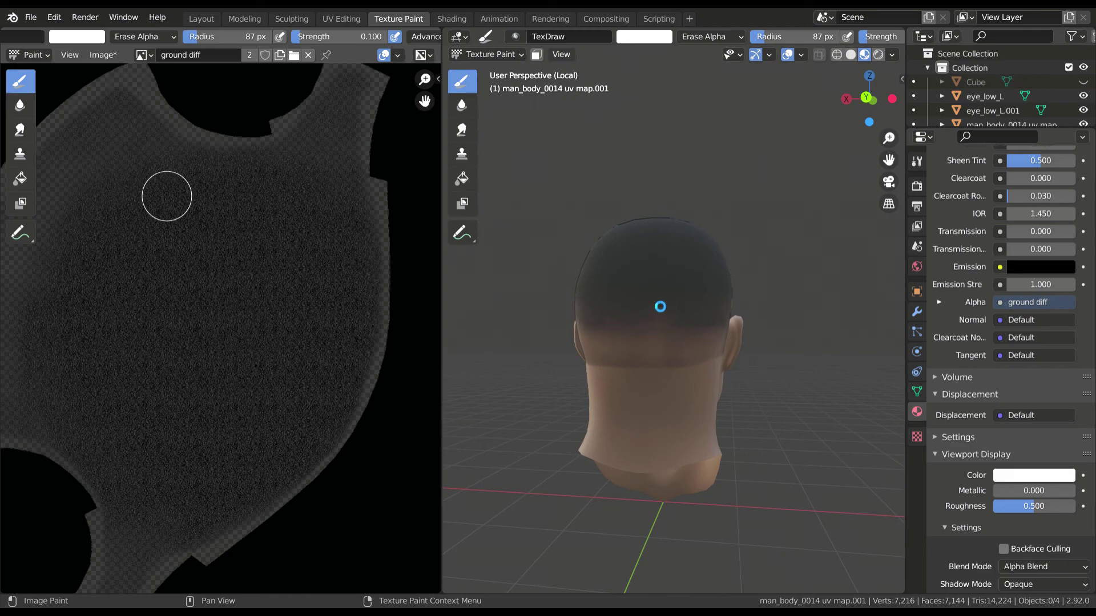
key("alt+s")
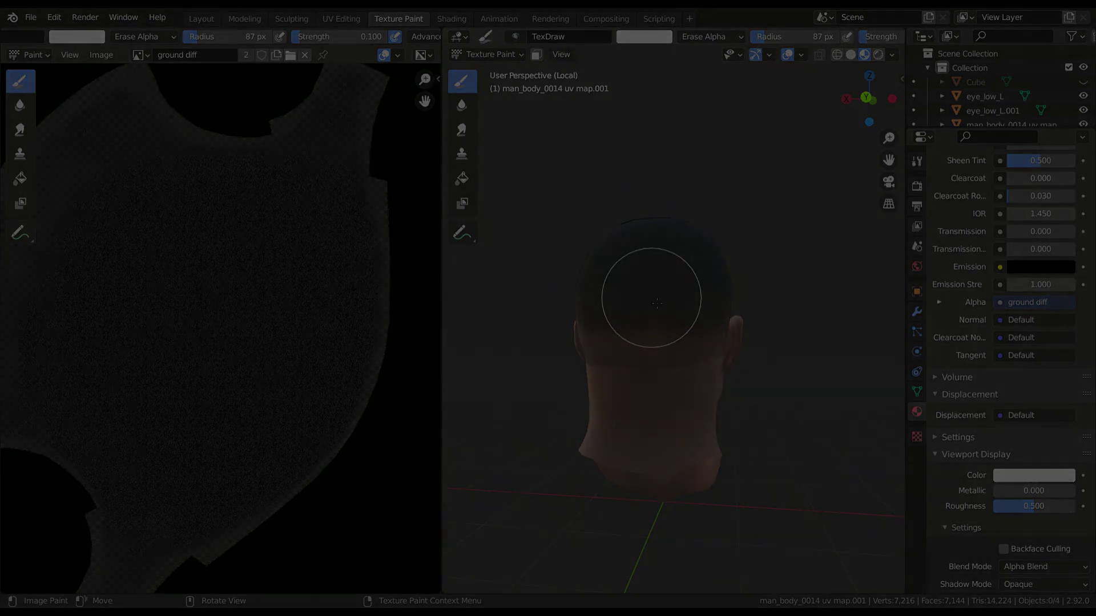